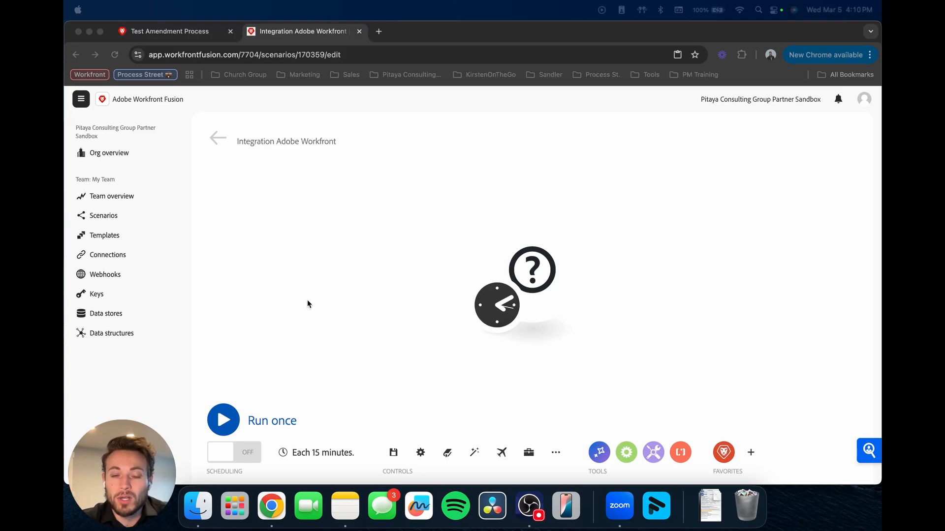
Step: Add an Adobe Workfront Watch Events trigger as the first module of the scenario
{"action": "left_click", "coordinate": [615, 285]}
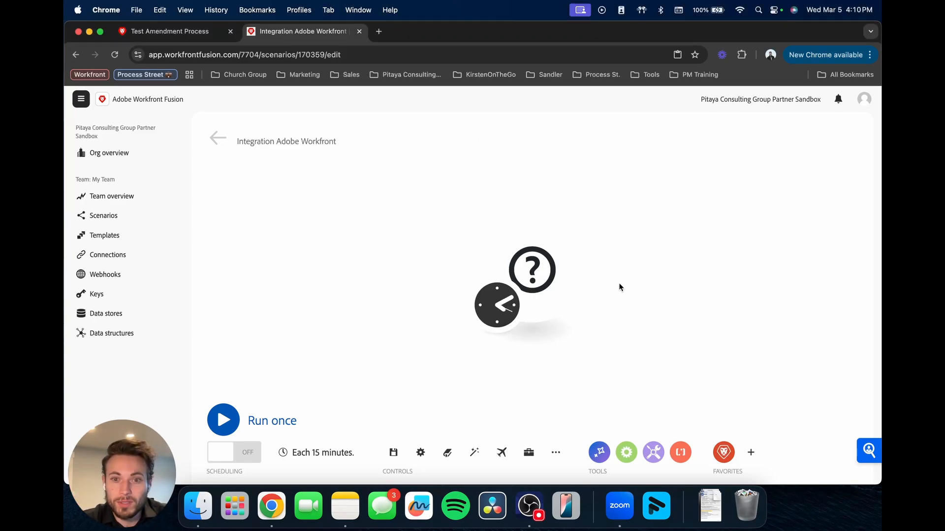
{"action": "left_click", "coordinate": [521, 280]}
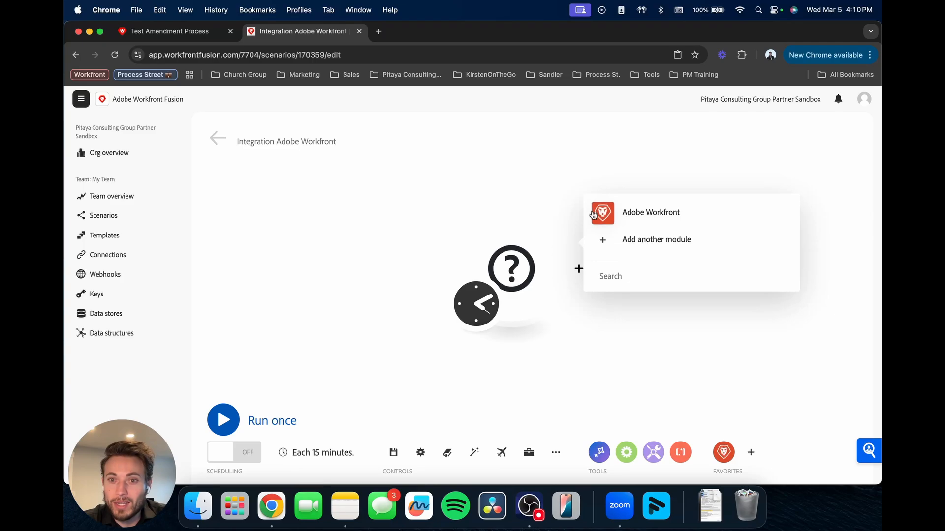
{"action": "left_click", "coordinate": [604, 213]}
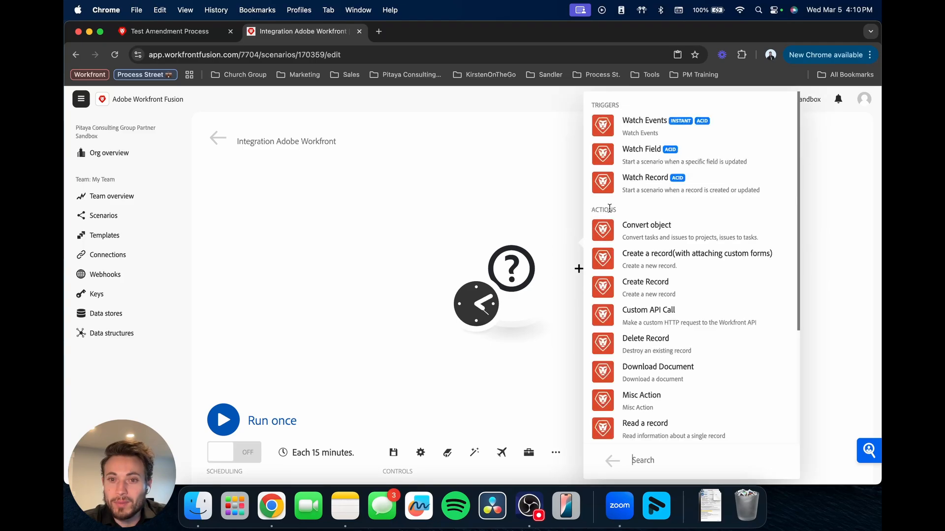
{"action": "left_click", "coordinate": [642, 123]}
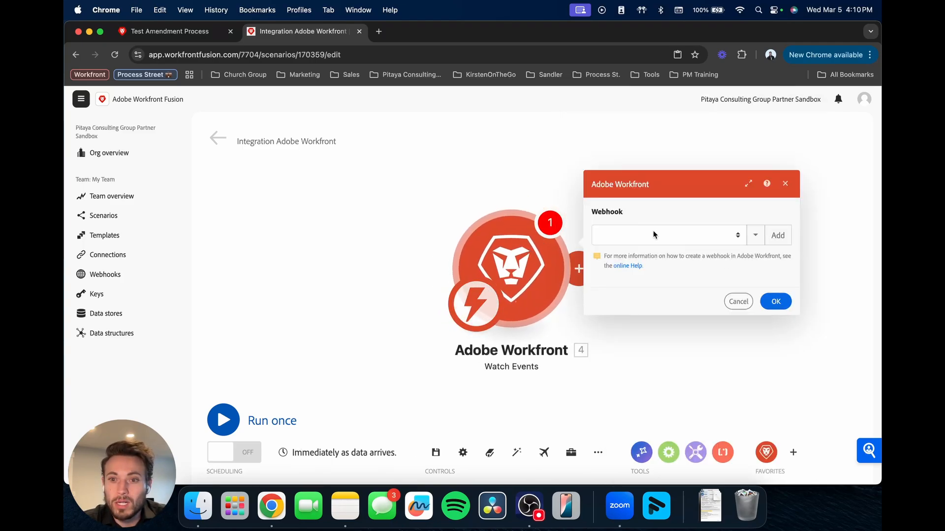
Step: Start a new webhook for the Watch Events module and name it Amendment Issue Created
{"action": "left_click", "coordinate": [778, 236]}
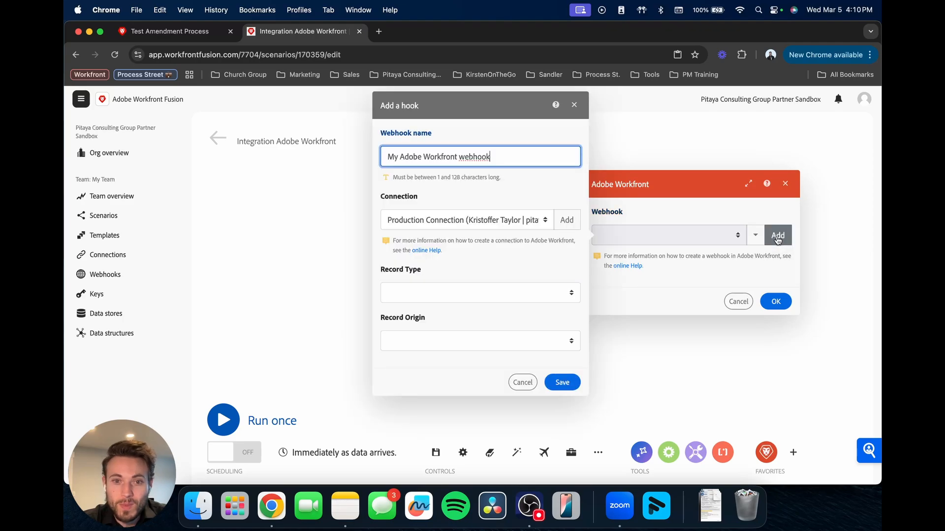
{"action": "triple_click", "coordinate": [507, 160]}
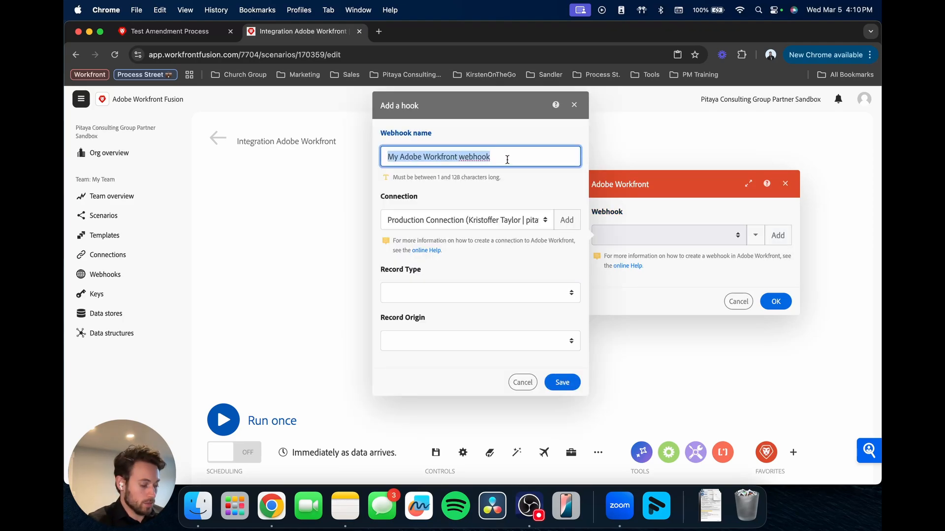
{"action": "type", "text": "Amendeme"}
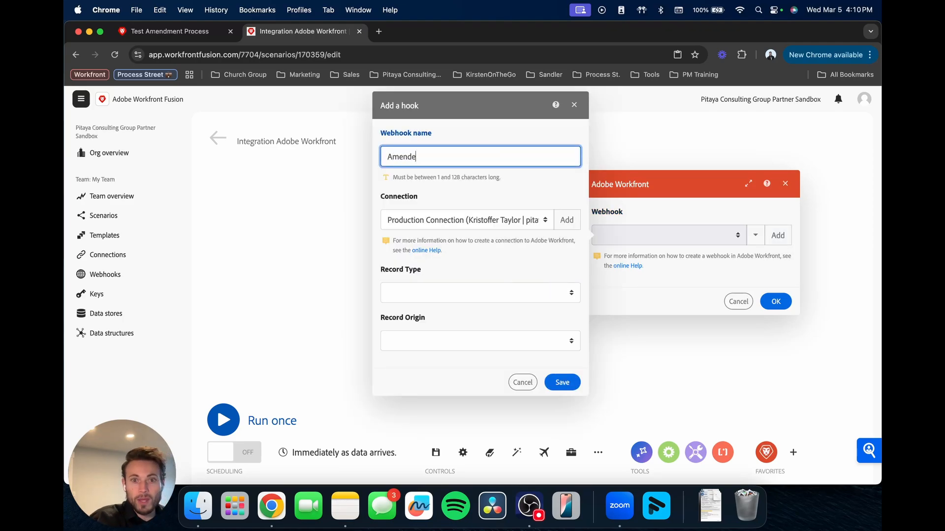
{"action": "key", "text": "BackSpace"}
{"action": "key", "text": "BackSpace"}
{"action": "key", "text": "BackSpace"}
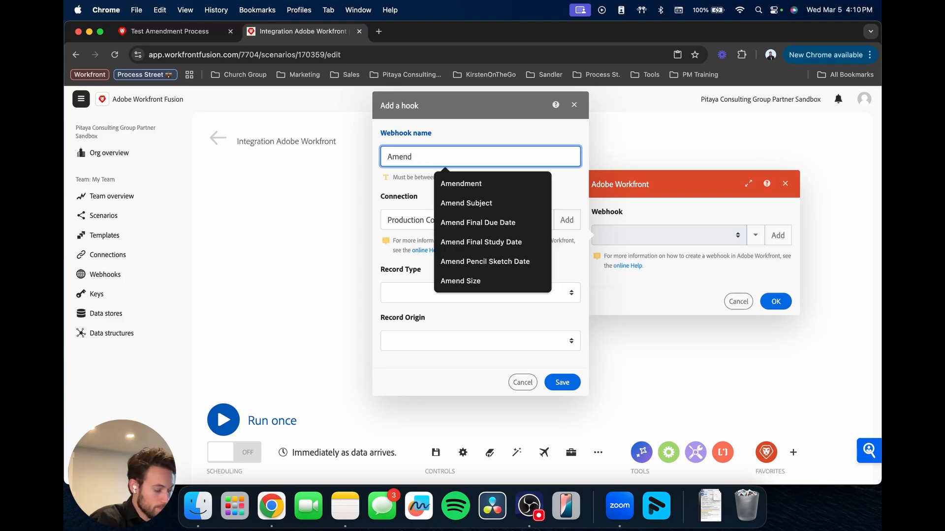
{"action": "type", "text": "ment"}
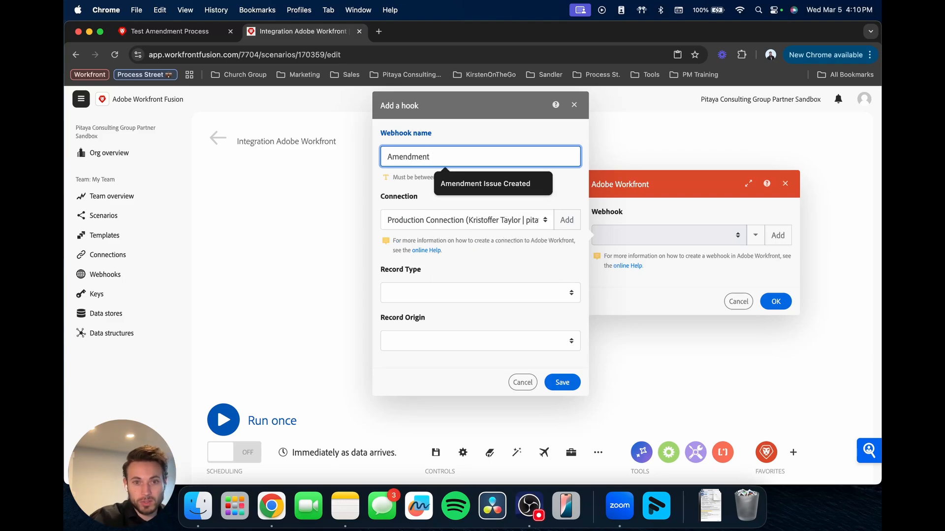
{"action": "left_click", "coordinate": [512, 185]}
{"action": "left_click", "coordinate": [515, 180]}
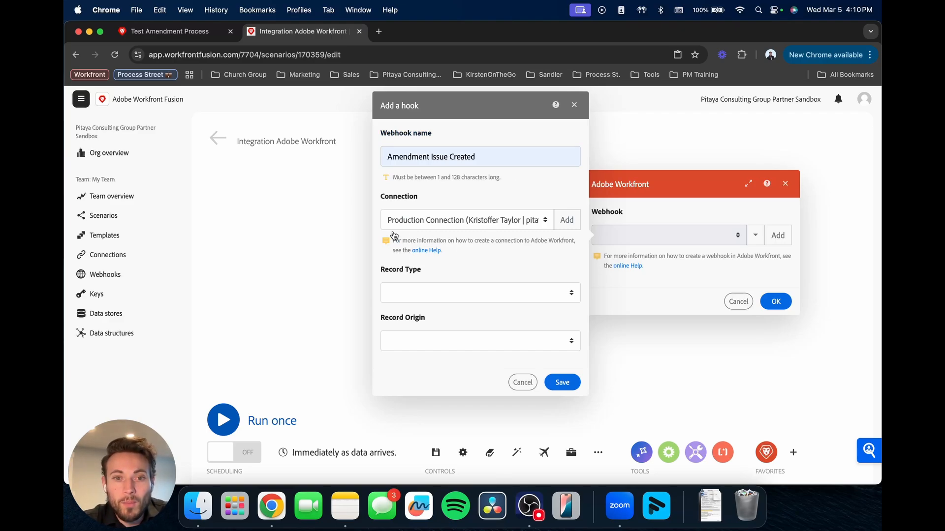
Step: Configure the webhook to use the Production Connection, with record type Issue and state New state
{"action": "left_click", "coordinate": [400, 224]}
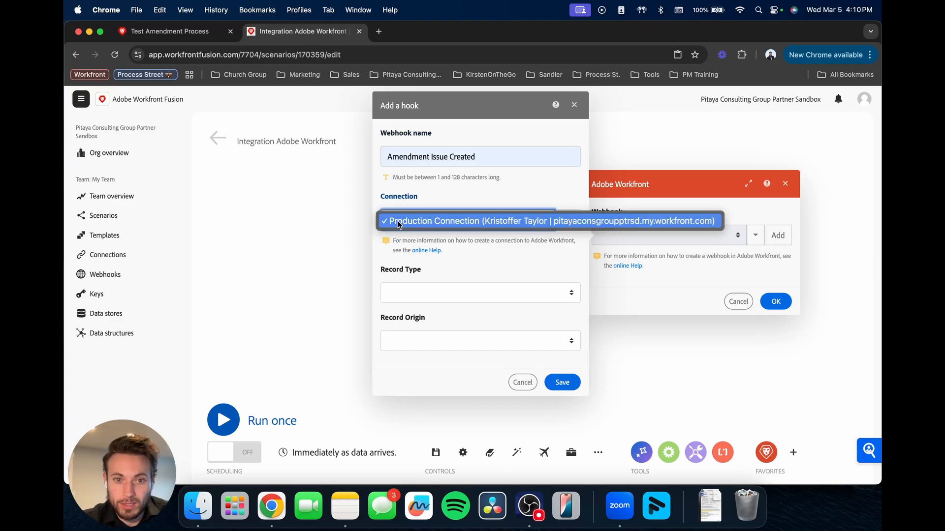
{"action": "left_click", "coordinate": [457, 223]}
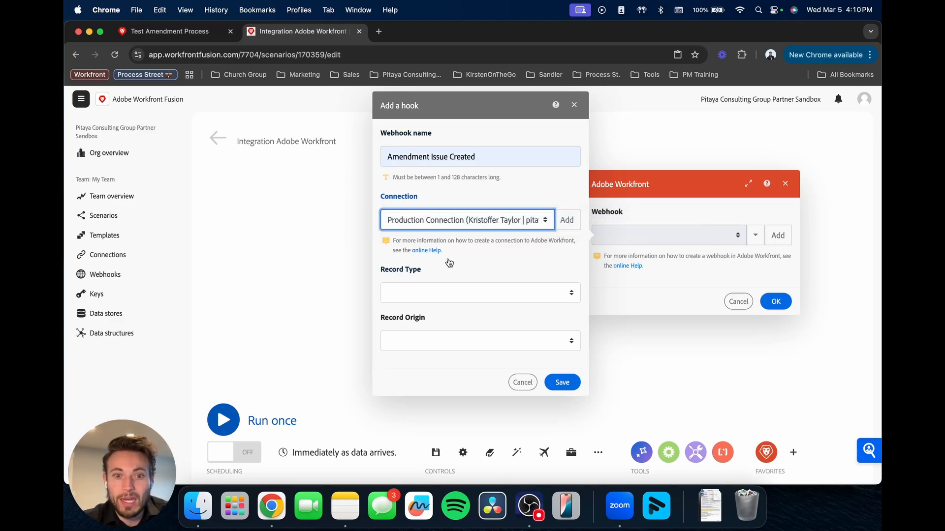
{"action": "left_click", "coordinate": [430, 297]}
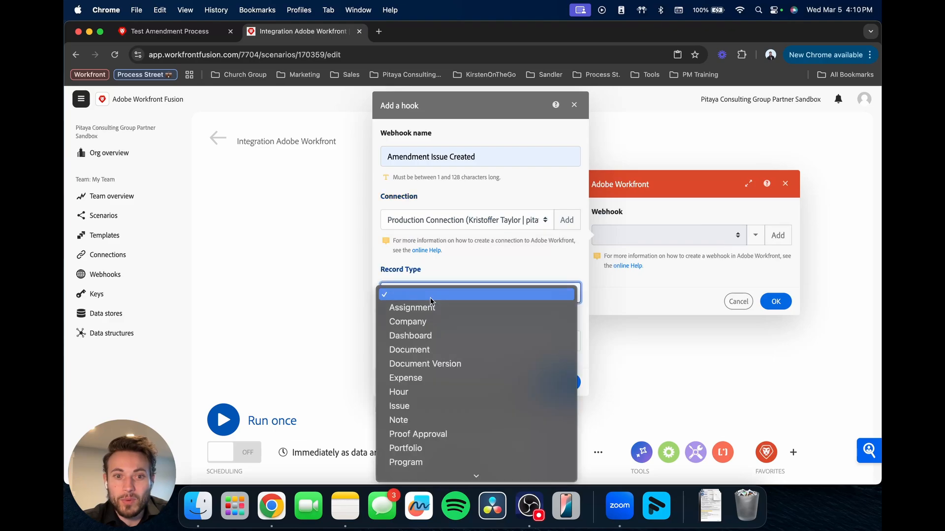
{"action": "left_click", "coordinate": [420, 406]}
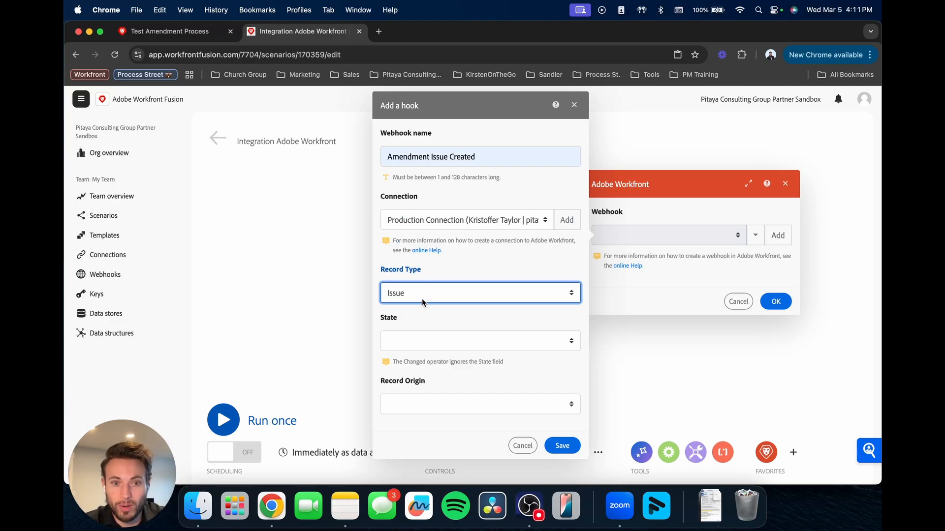
{"action": "left_click", "coordinate": [430, 341]}
{"action": "left_click", "coordinate": [430, 355]}
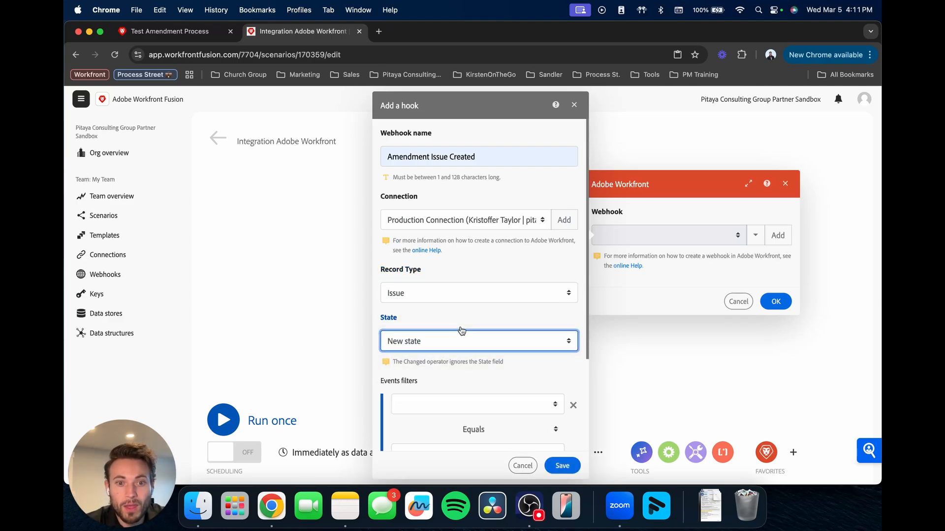
Step: Choose categoryID as the field of the webhook's first events filter
{"action": "scroll", "coordinate": [480, 327], "scroll_direction": "down", "scroll_amount": 3}
{"action": "scroll", "coordinate": [447, 315], "scroll_direction": "down", "scroll_amount": 2}
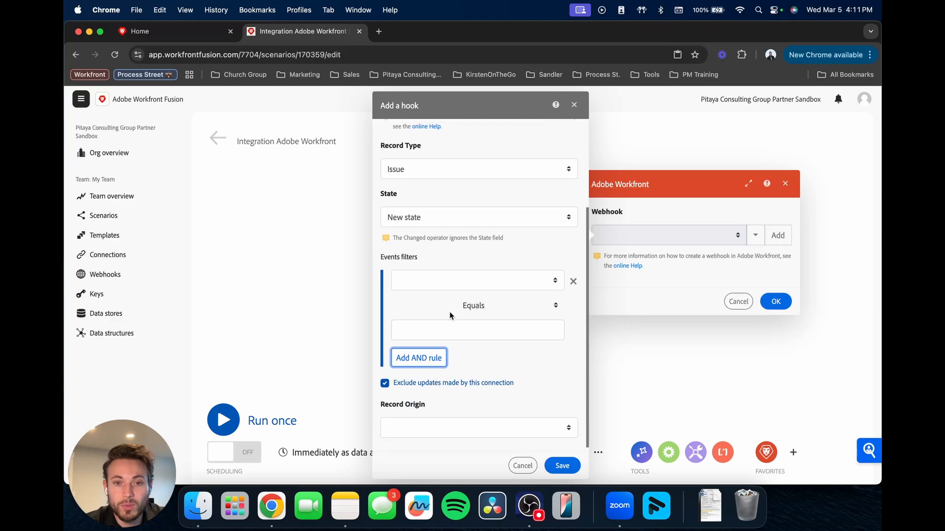
{"action": "left_click", "coordinate": [426, 277]}
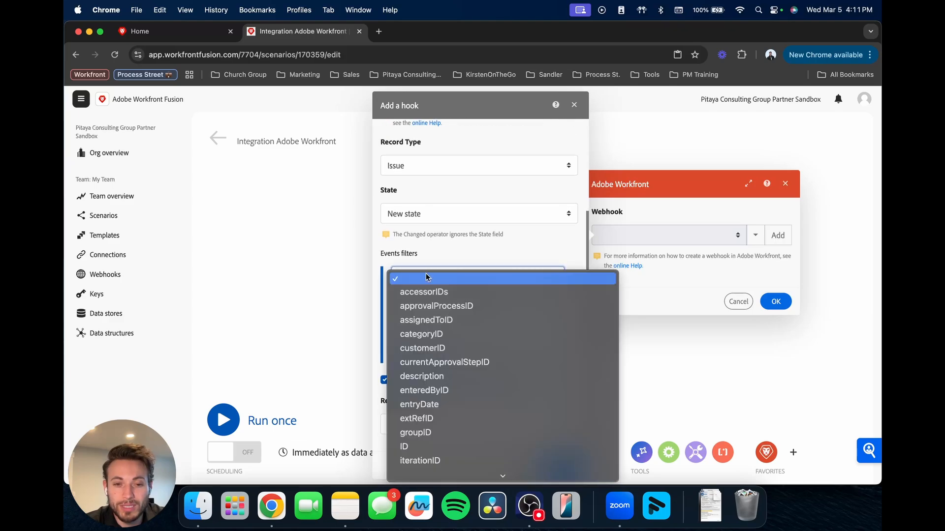
{"action": "left_click", "coordinate": [427, 334]}
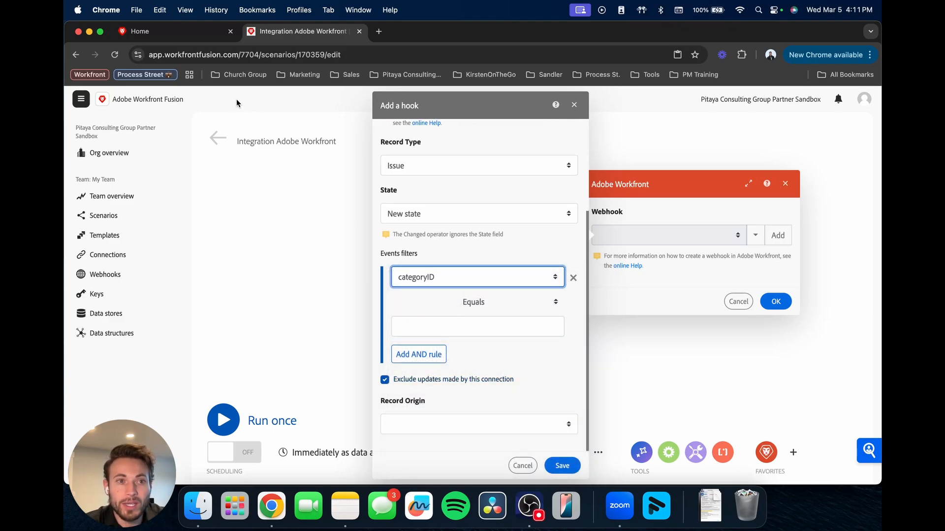
Step: Switch to Workfront, open the Amendment custom form from Setup, and copy the form ID from its web address
{"action": "left_click", "coordinate": [147, 32]}
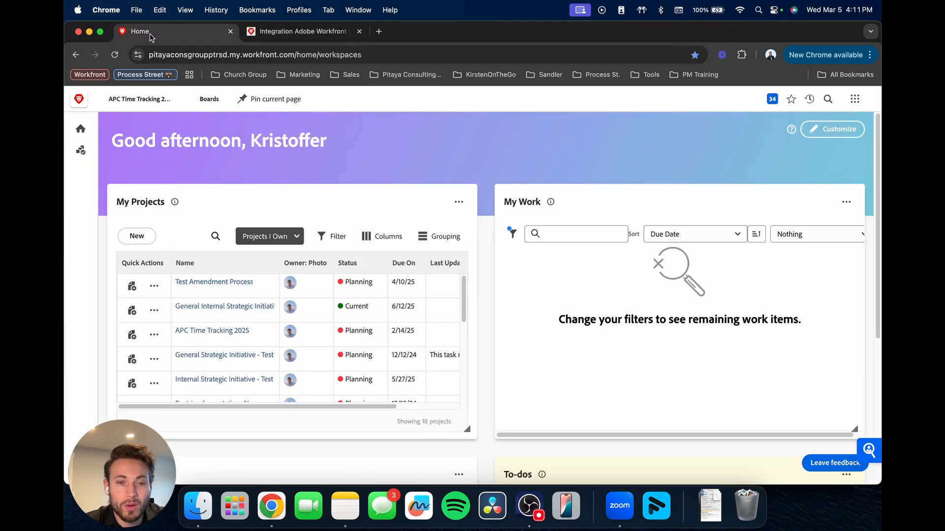
{"action": "left_click", "coordinate": [856, 99]}
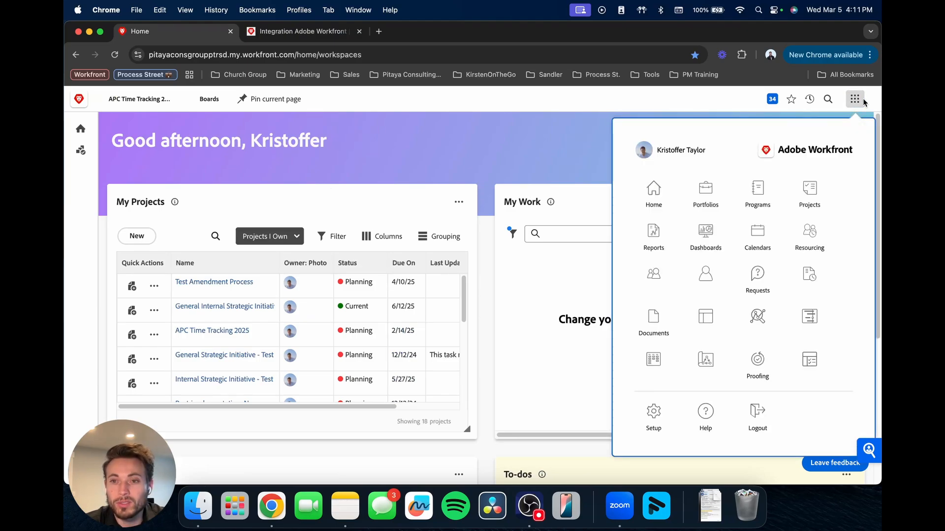
{"action": "left_click", "coordinate": [657, 416]}
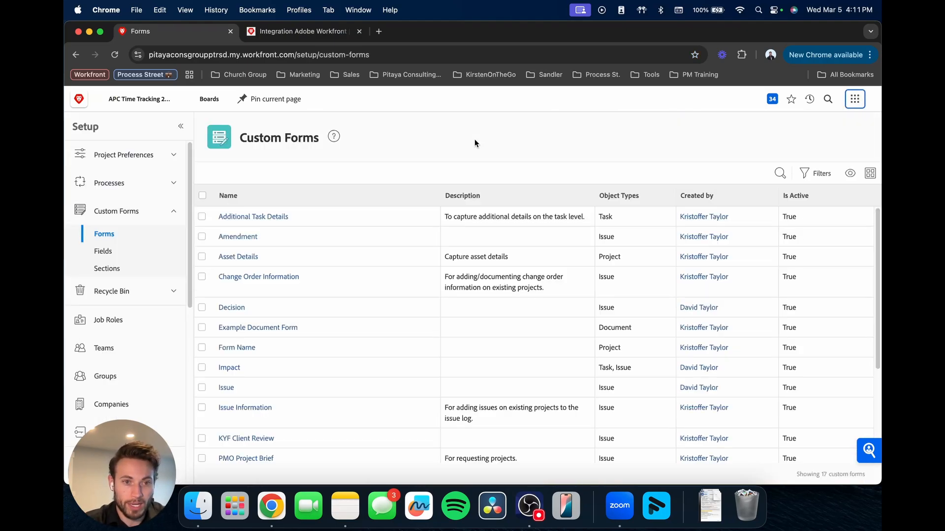
{"action": "left_click", "coordinate": [238, 238]}
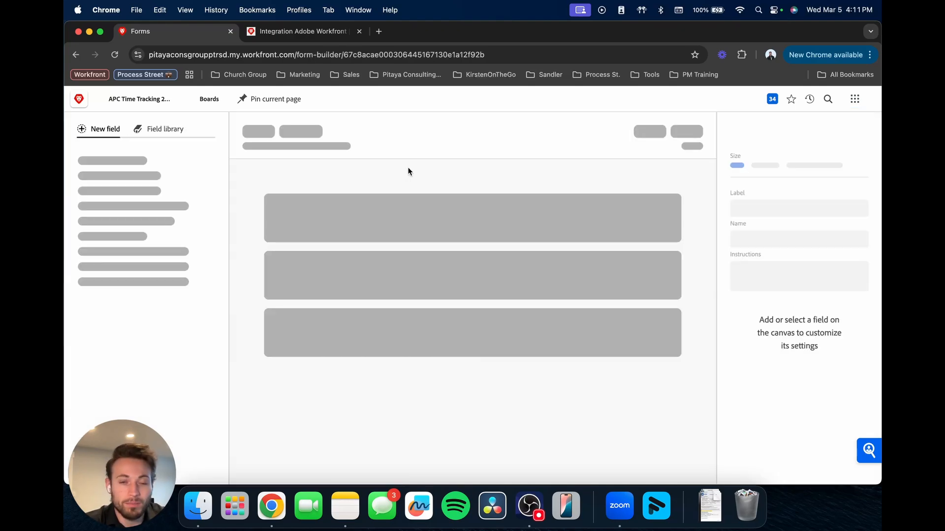
{"action": "double_click", "coordinate": [406, 55]}
{"action": "key", "text": "ctrl+c"}
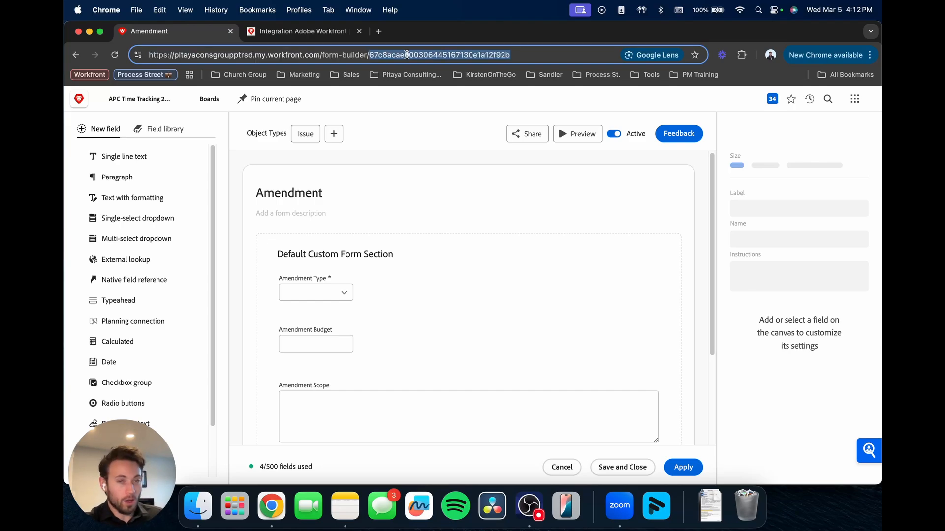
{"action": "left_click", "coordinate": [291, 31]}
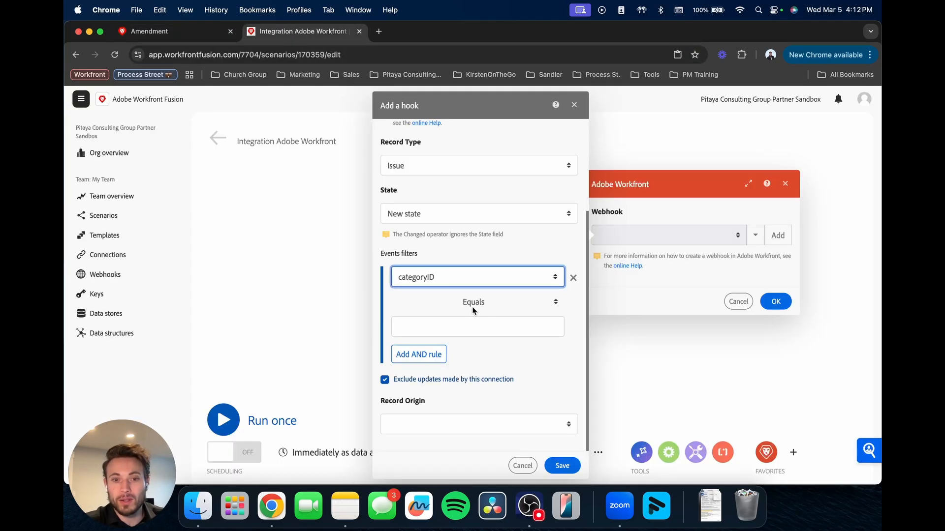
{"action": "left_click", "coordinate": [472, 327]}
{"action": "key", "text": "ctrl+v"}
{"action": "left_click", "coordinate": [539, 364]}
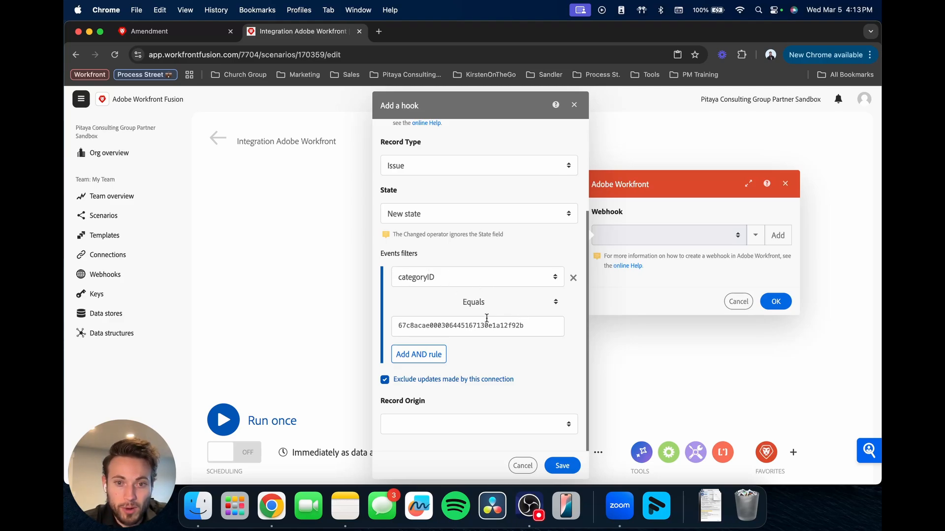
{"action": "scroll", "coordinate": [408, 390], "scroll_direction": "up", "scroll_amount": 1}
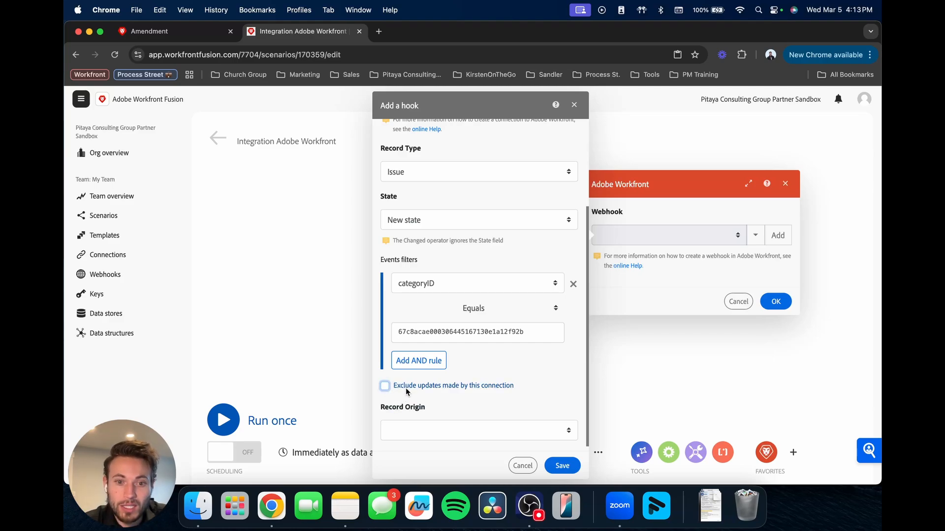
Step: Set the webhook's record origin to New Record Only
{"action": "scroll", "coordinate": [467, 389], "scroll_direction": "up", "scroll_amount": 5}
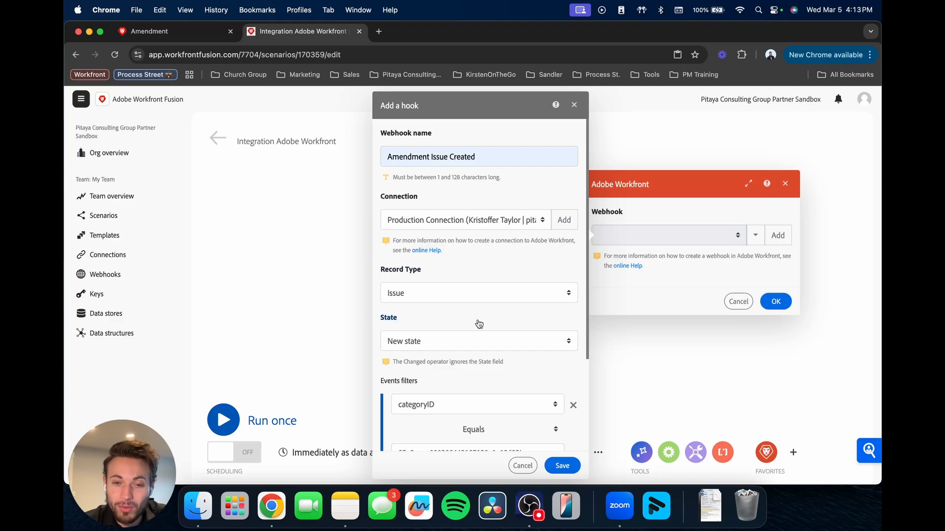
{"action": "scroll", "coordinate": [477, 323], "scroll_direction": "down", "scroll_amount": 3}
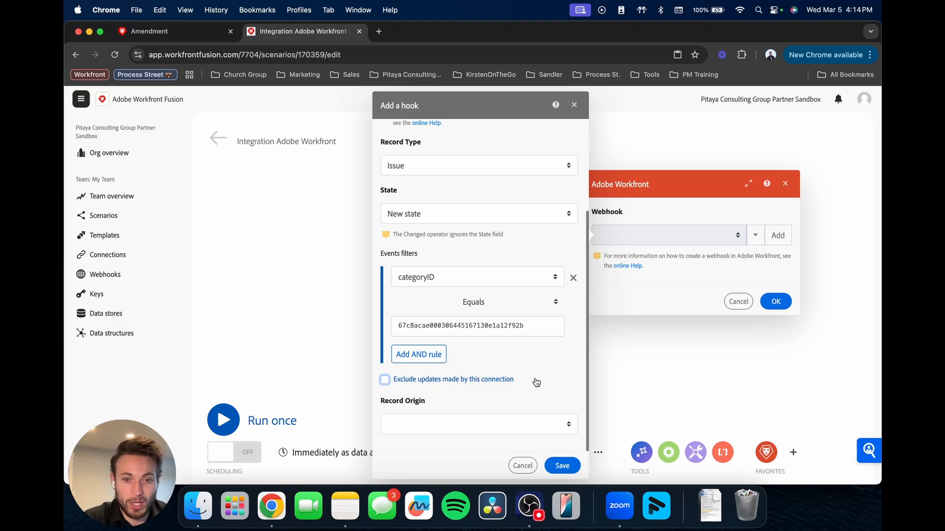
{"action": "scroll", "coordinate": [536, 383], "scroll_direction": "up", "scroll_amount": 5}
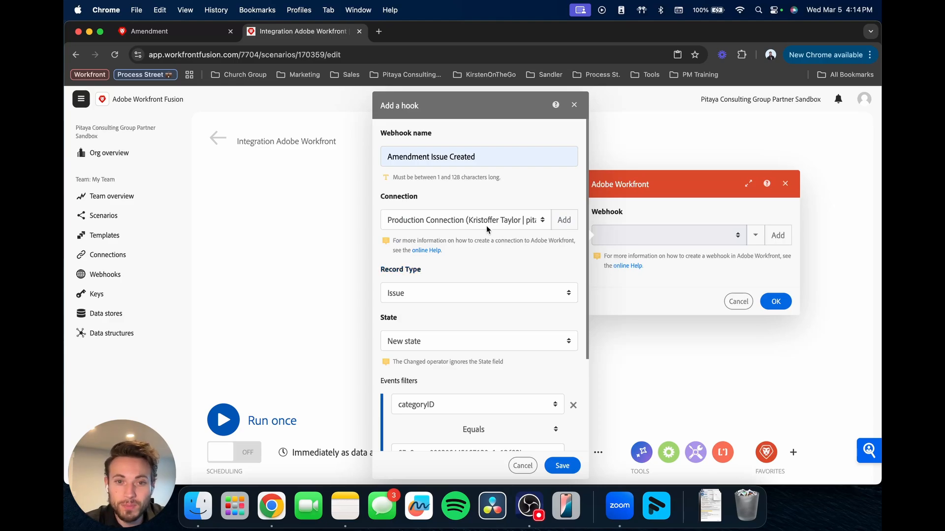
{"action": "scroll", "coordinate": [464, 244], "scroll_direction": "down", "scroll_amount": 3}
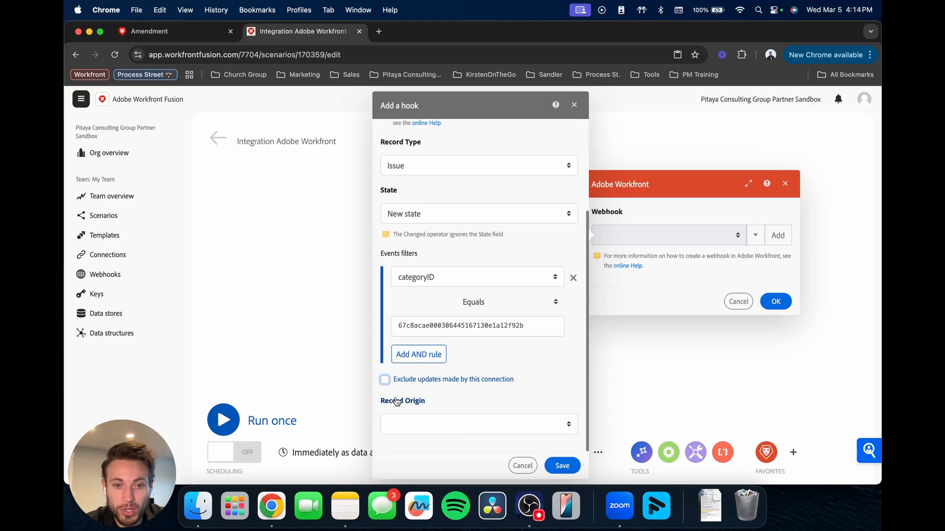
{"action": "left_click", "coordinate": [438, 427]}
{"action": "left_click", "coordinate": [404, 439]}
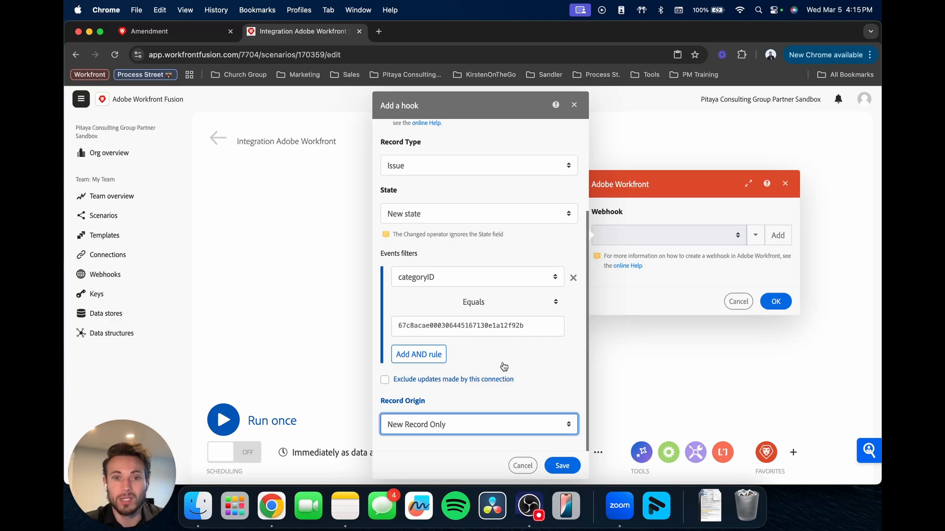
Step: Save the Amendment Issue Created webhook and confirm the Watch Events module's settings
{"action": "scroll", "coordinate": [493, 347], "scroll_direction": "up", "scroll_amount": 3}
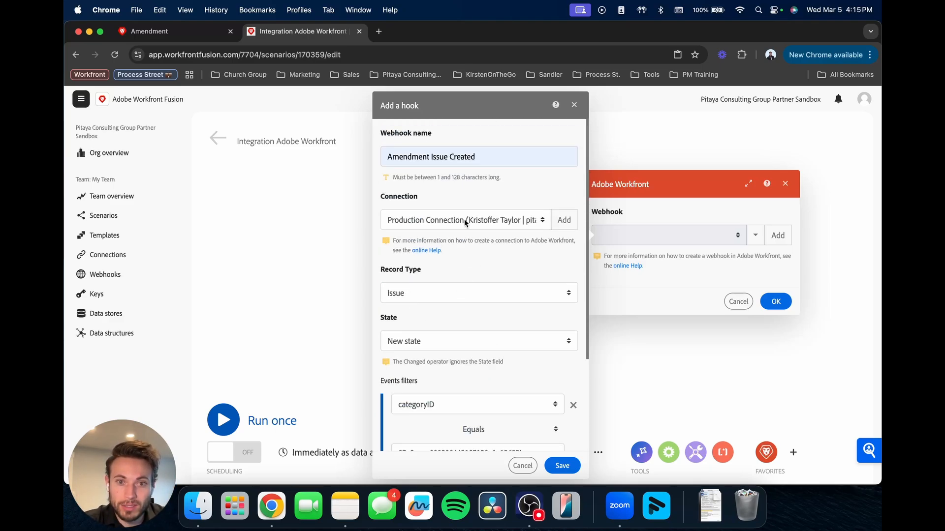
{"action": "scroll", "coordinate": [459, 276], "scroll_direction": "down", "scroll_amount": 5}
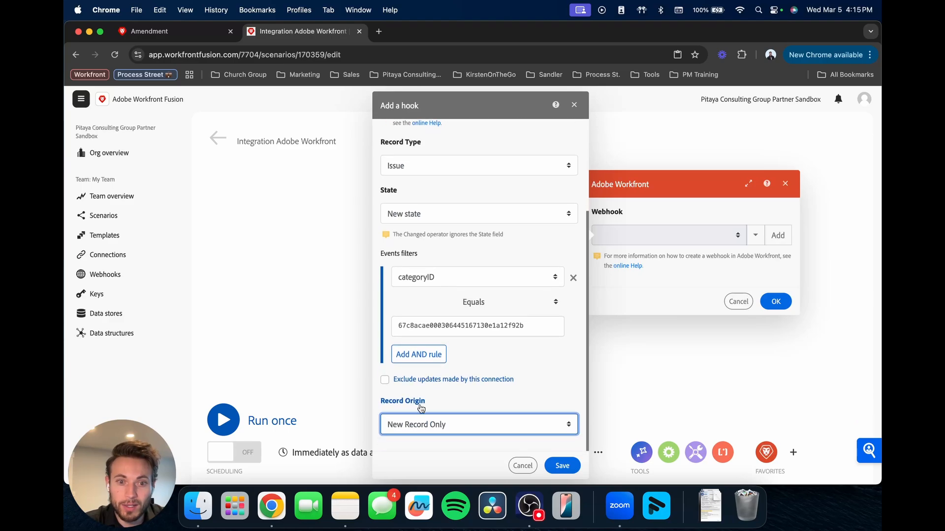
{"action": "left_click", "coordinate": [564, 466]}
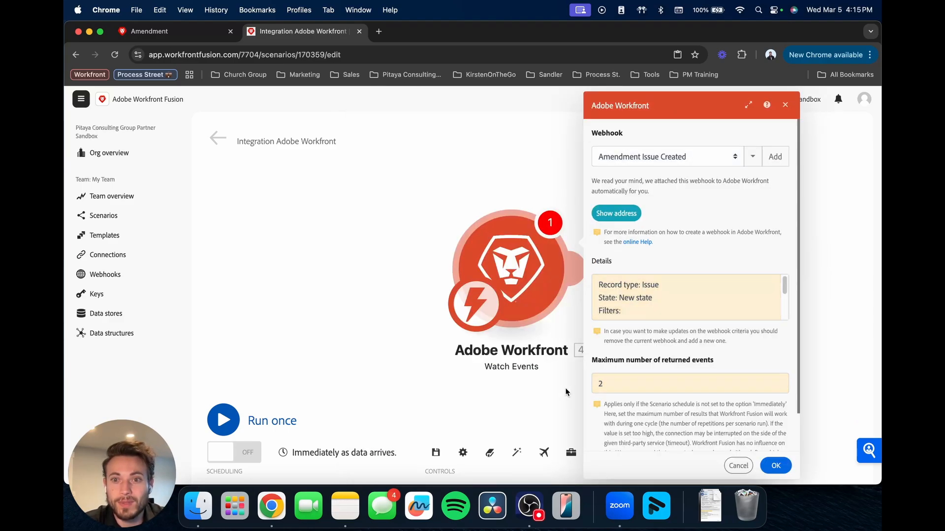
{"action": "left_click", "coordinate": [775, 465]}
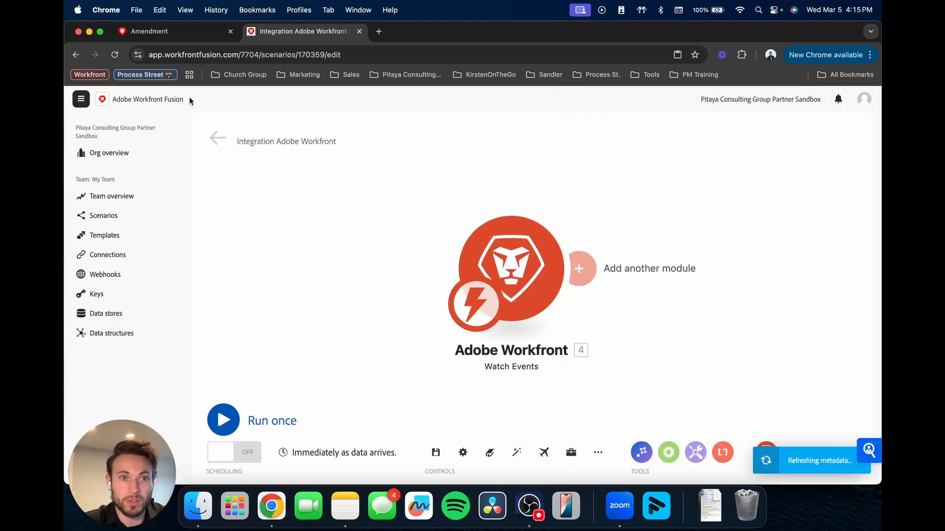
Step: In Workfront, open the Test Amendment Process project's issues and start a new issue of the Amendment type
{"action": "left_click", "coordinate": [154, 32]}
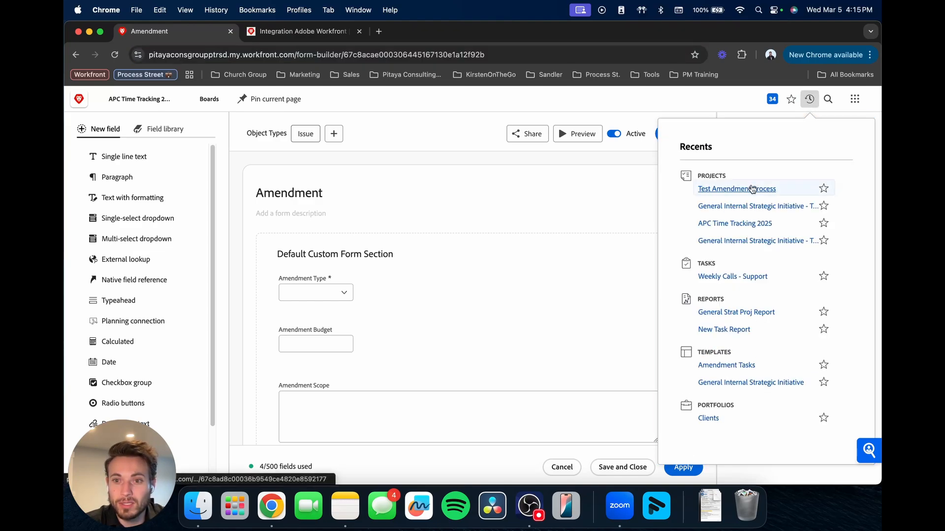
{"action": "left_click", "coordinate": [752, 187]}
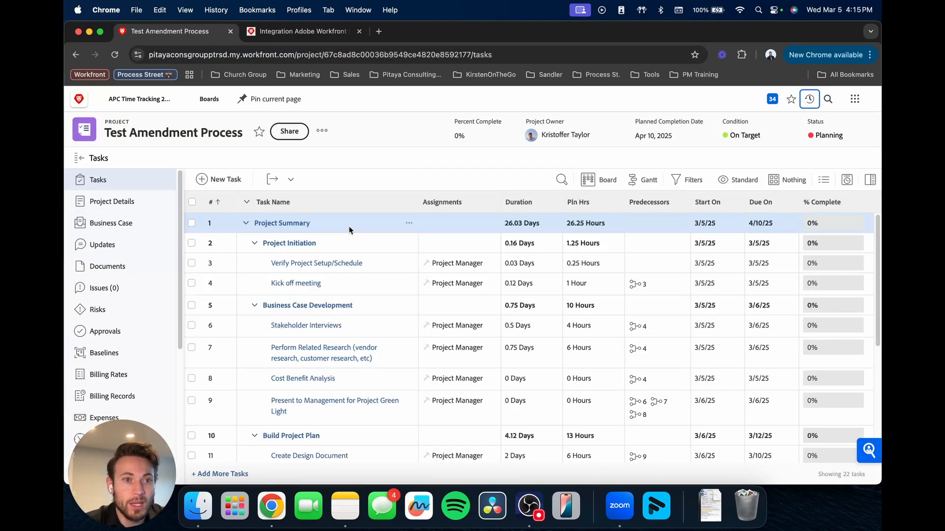
{"action": "left_click", "coordinate": [104, 288]}
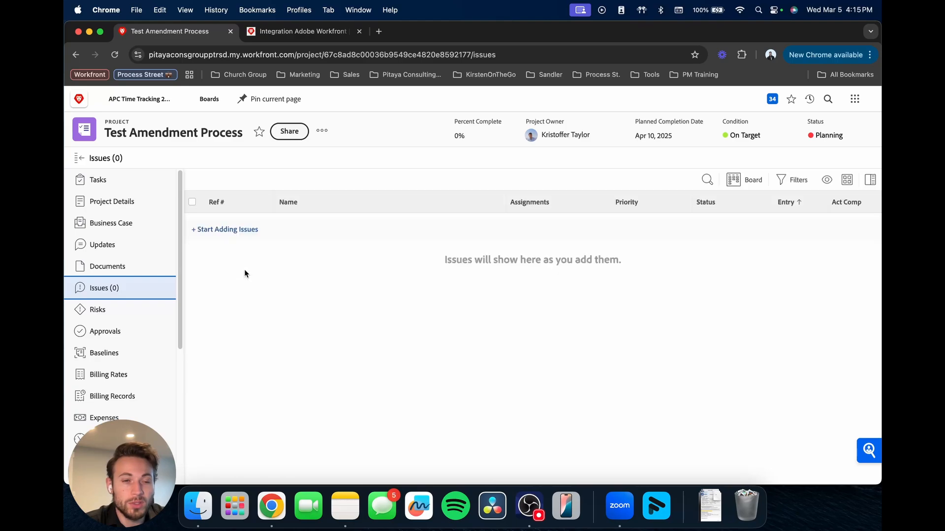
{"action": "left_click", "coordinate": [226, 180]}
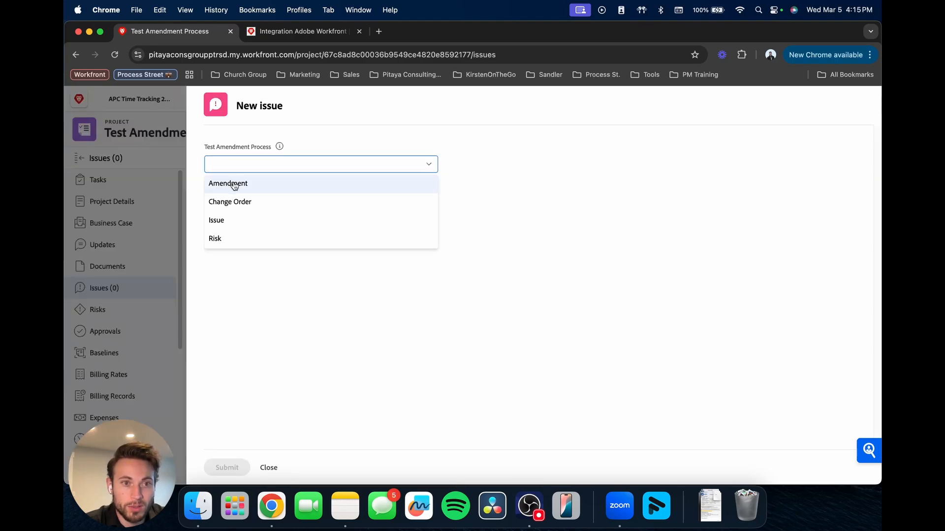
{"action": "left_click", "coordinate": [238, 185]}
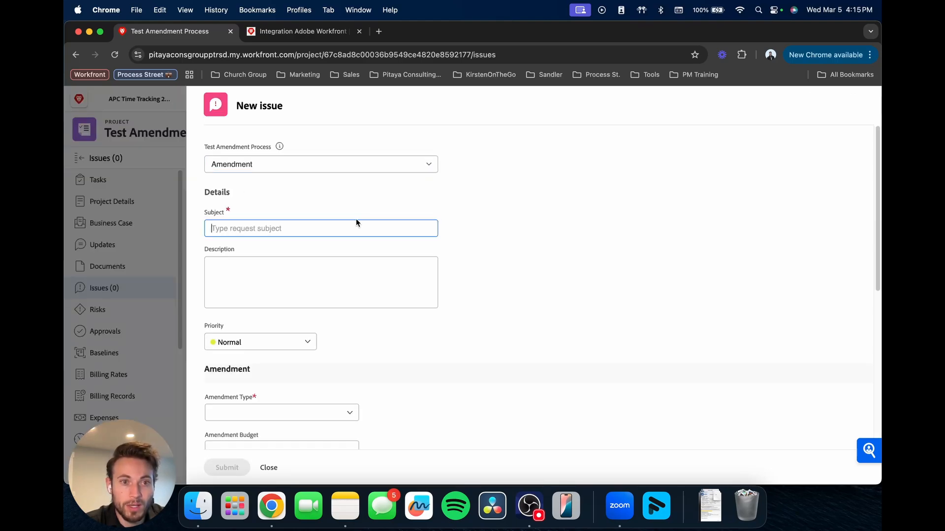
Step: Enter Test Amendment as the new issue's subject and choose Budget as its Amendment Type
{"action": "type", "text": "Test"}
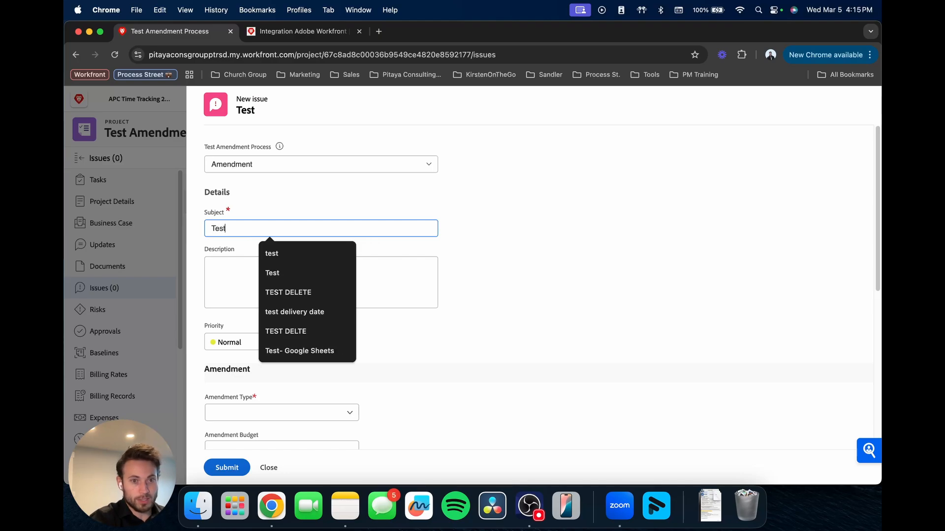
{"action": "type", "text": " Amendment"}
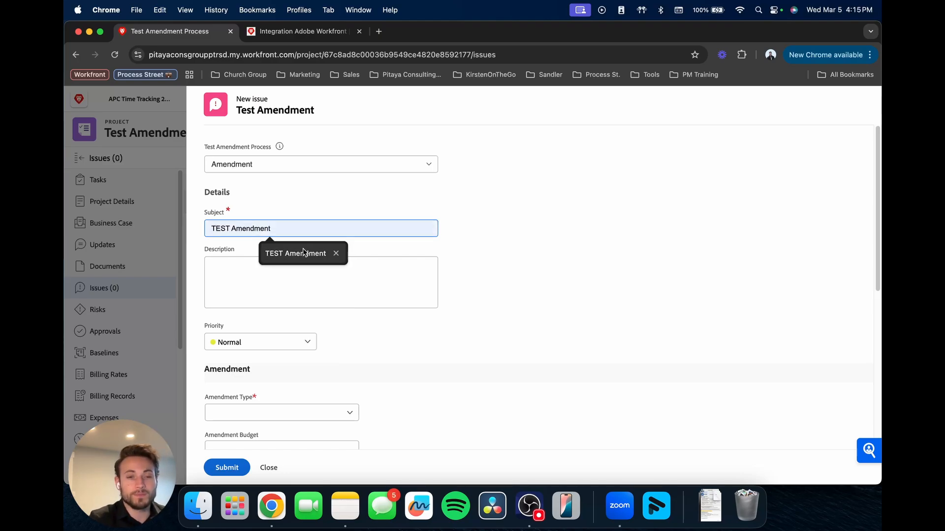
{"action": "left_click", "coordinate": [500, 301]}
{"action": "scroll", "coordinate": [462, 300], "scroll_direction": "down", "scroll_amount": 3}
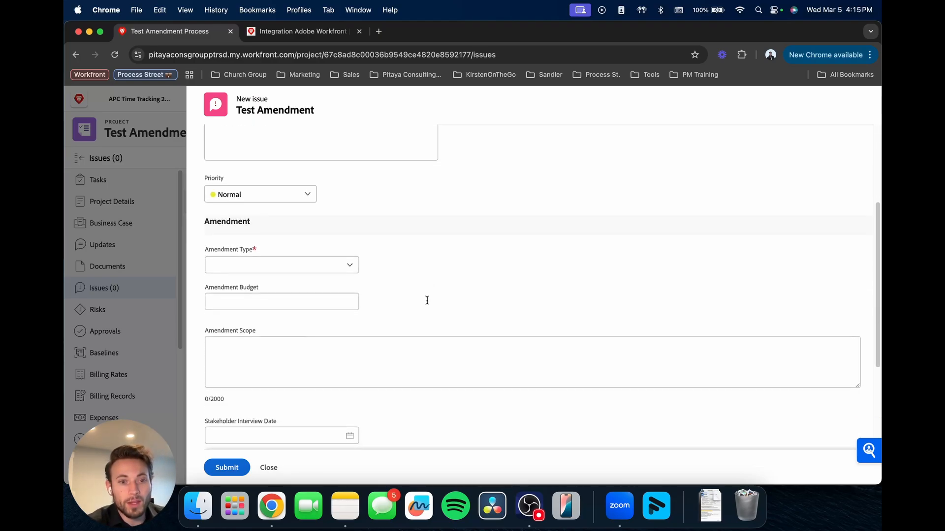
{"action": "left_click", "coordinate": [276, 268]}
{"action": "left_click", "coordinate": [221, 285]}
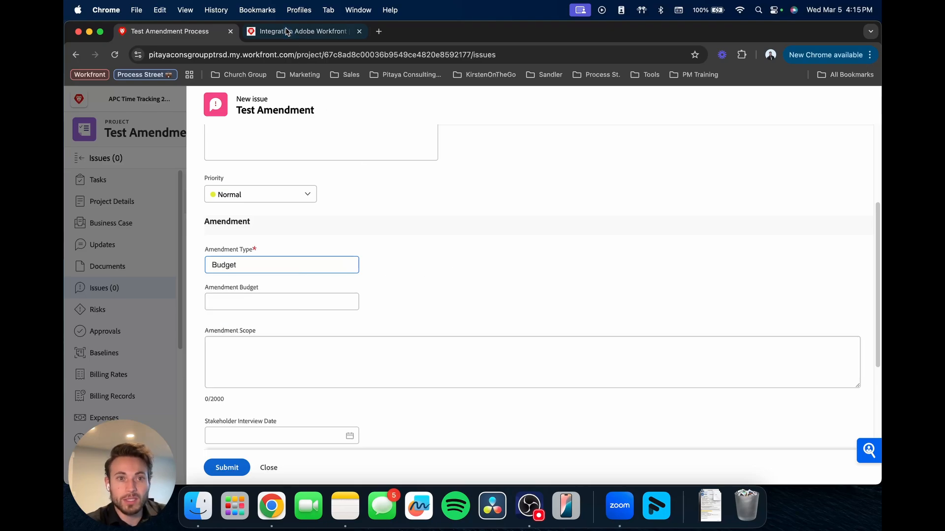
Step: Switch to Fusion to run the scenario once, and return to Workfront to submit the new amendment issue
{"action": "left_click", "coordinate": [300, 31]}
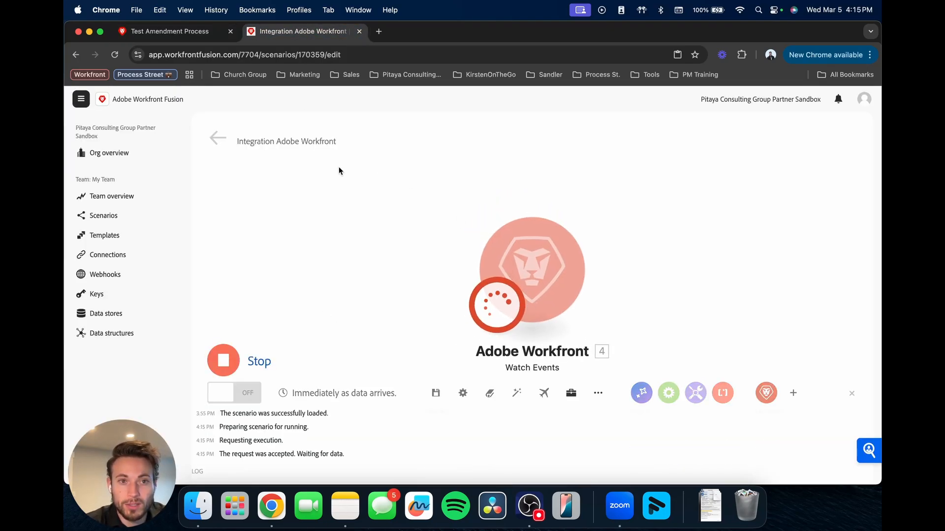
{"action": "left_click", "coordinate": [164, 35]}
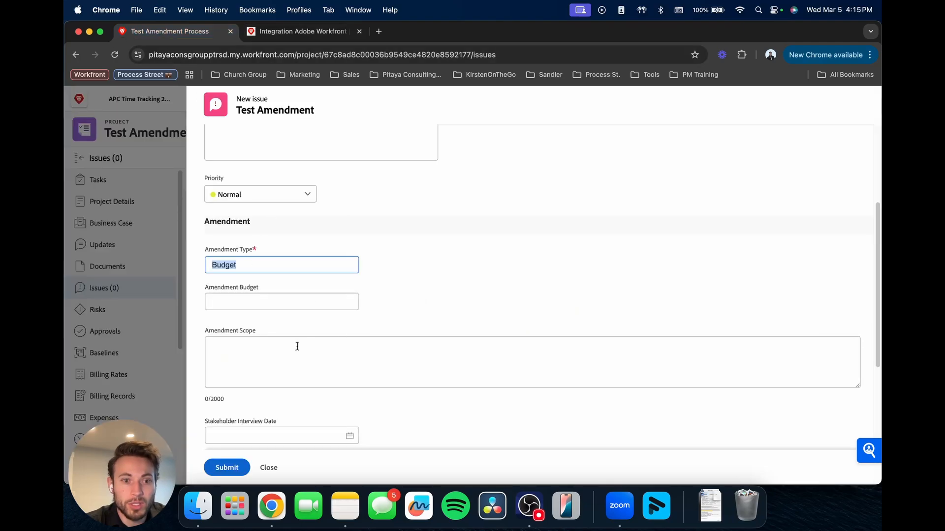
{"action": "scroll", "coordinate": [297, 343], "scroll_direction": "down", "scroll_amount": 3}
{"action": "left_click", "coordinate": [227, 467]}
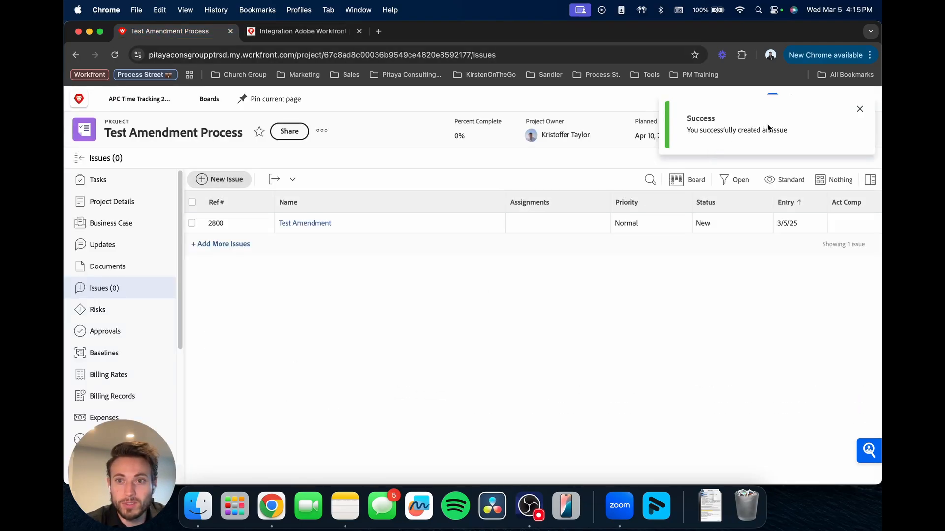
Step: Back in Fusion, examine the newState data in the Watch Events module's output bundle for the submitted issue
{"action": "left_click", "coordinate": [290, 32]}
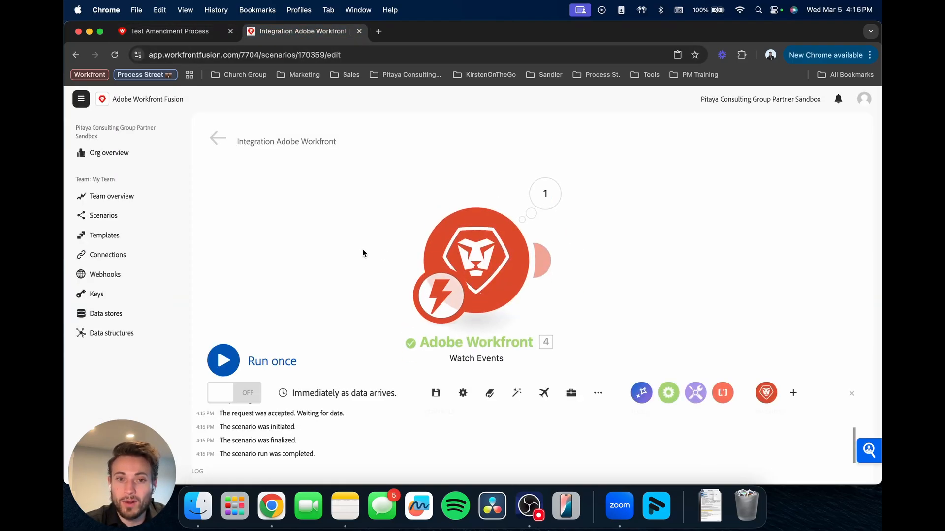
{"action": "left_click_drag", "start_coordinate": [362, 252], "coordinate": [349, 242]}
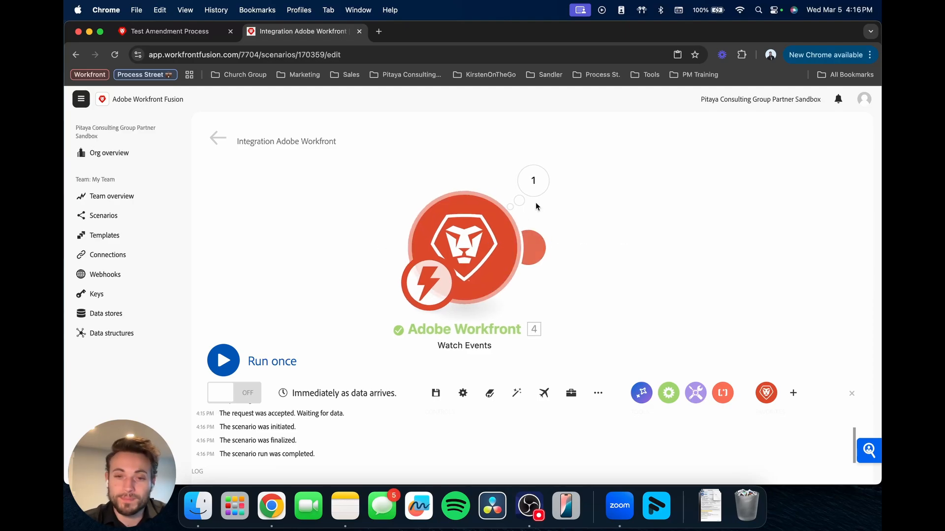
{"action": "left_click", "coordinate": [533, 181]}
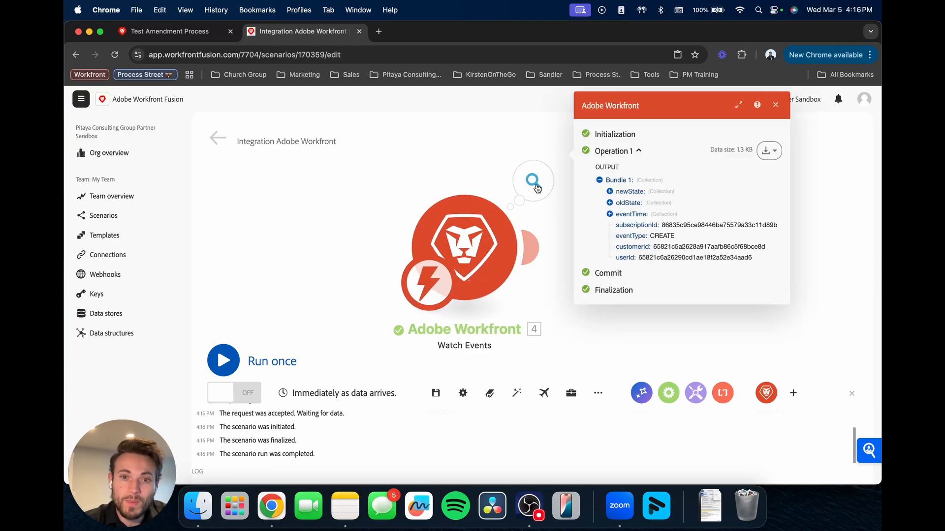
{"action": "left_click", "coordinate": [622, 193]}
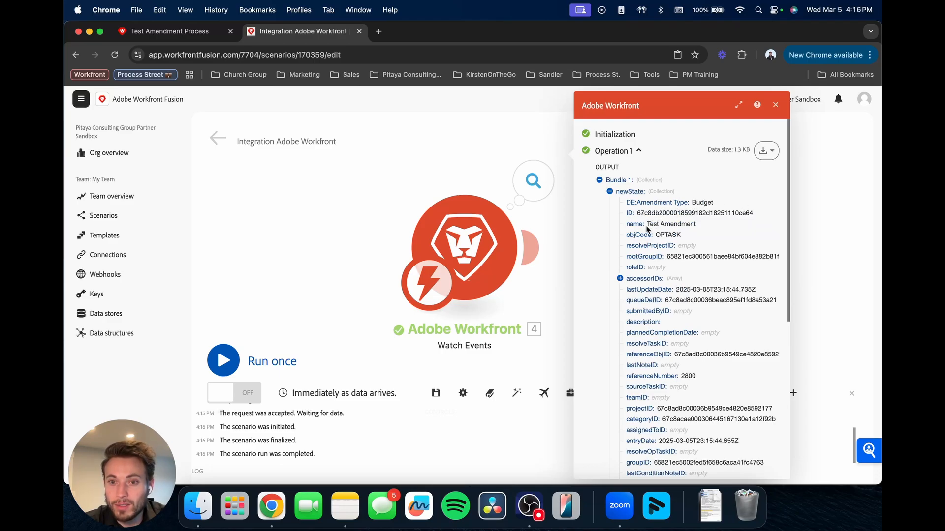
{"action": "left_click_drag", "start_coordinate": [646, 224], "coordinate": [701, 228]}
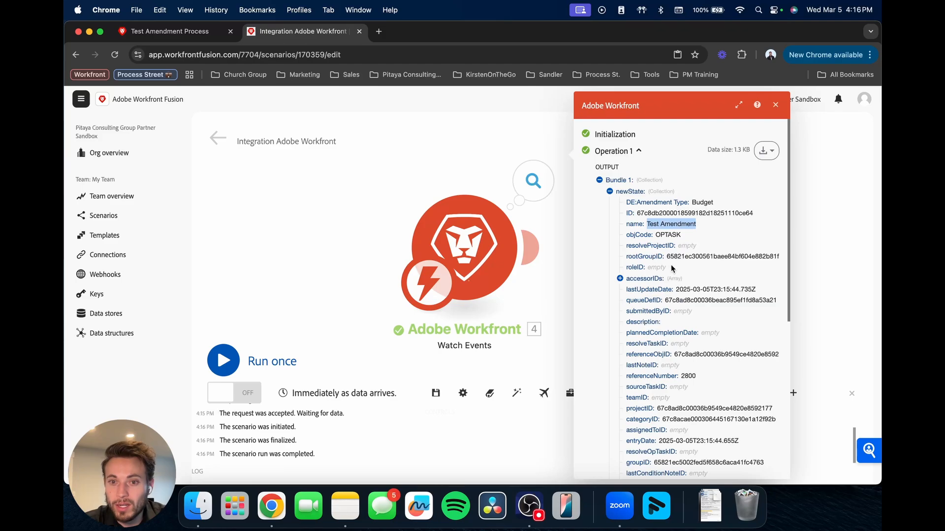
{"action": "scroll", "coordinate": [654, 295], "scroll_direction": "down", "scroll_amount": 2}
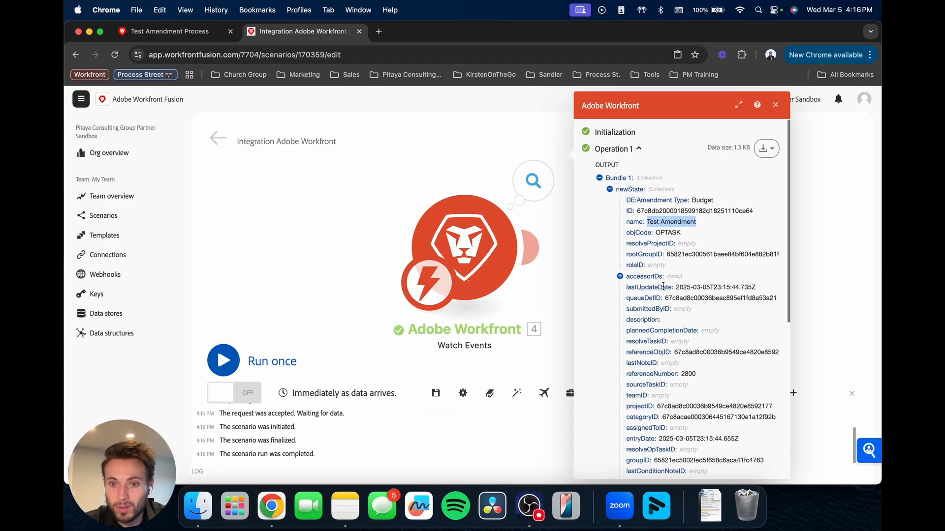
{"action": "scroll", "coordinate": [668, 303], "scroll_direction": "down", "scroll_amount": 5}
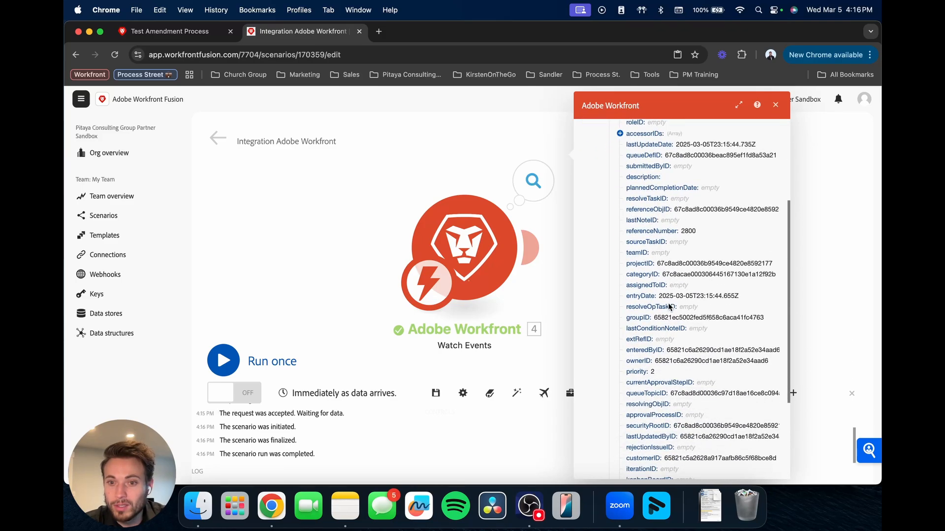
{"action": "scroll", "coordinate": [706, 370], "scroll_direction": "down", "scroll_amount": 3}
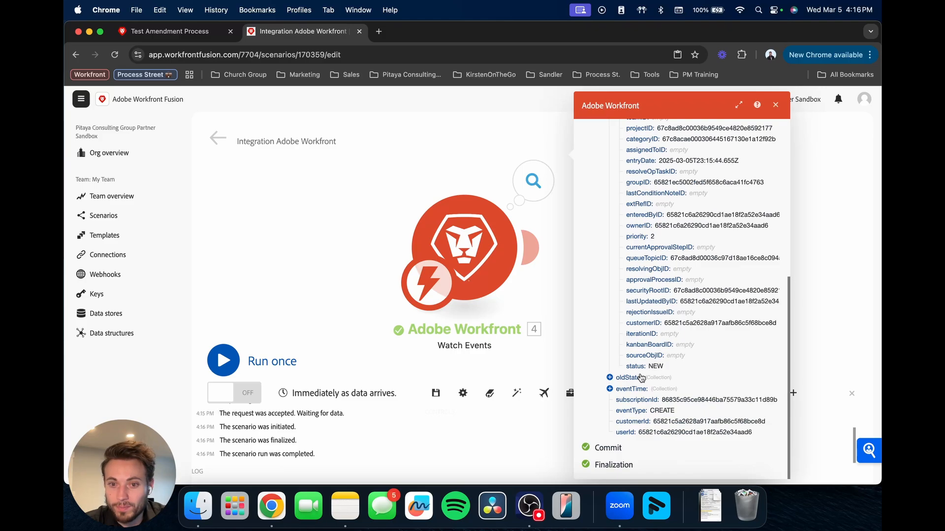
{"action": "scroll", "coordinate": [689, 369], "scroll_direction": "up", "scroll_amount": 10}
{"action": "left_click", "coordinate": [776, 105]}
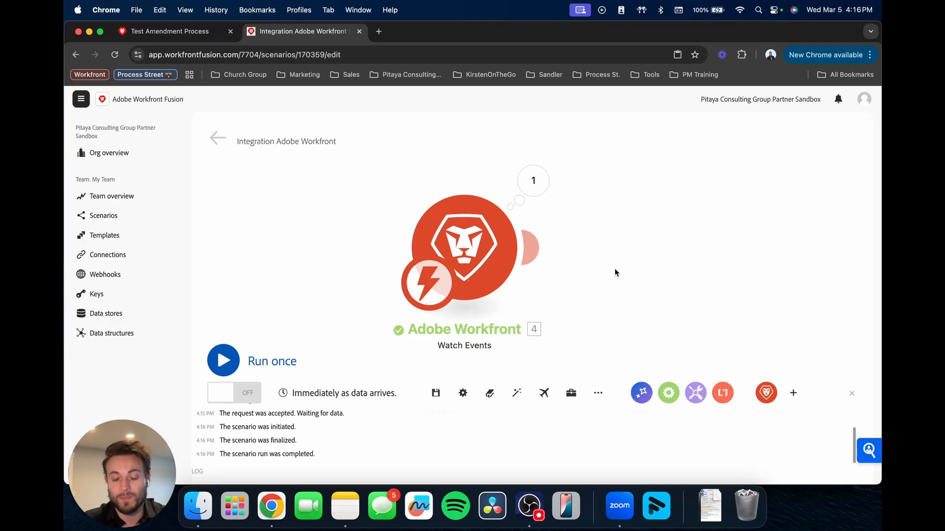
Step: Add a Workfront Misc Action module after Watch Events, using the Production Connection
{"action": "left_click_drag", "start_coordinate": [614, 272], "coordinate": [560, 269]}
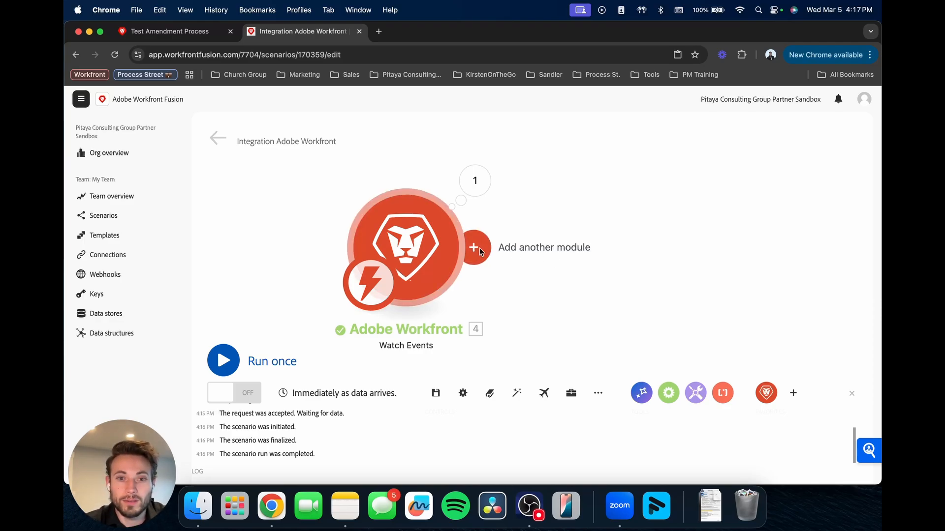
{"action": "left_click", "coordinate": [473, 248]}
{"action": "left_click", "coordinate": [681, 193]}
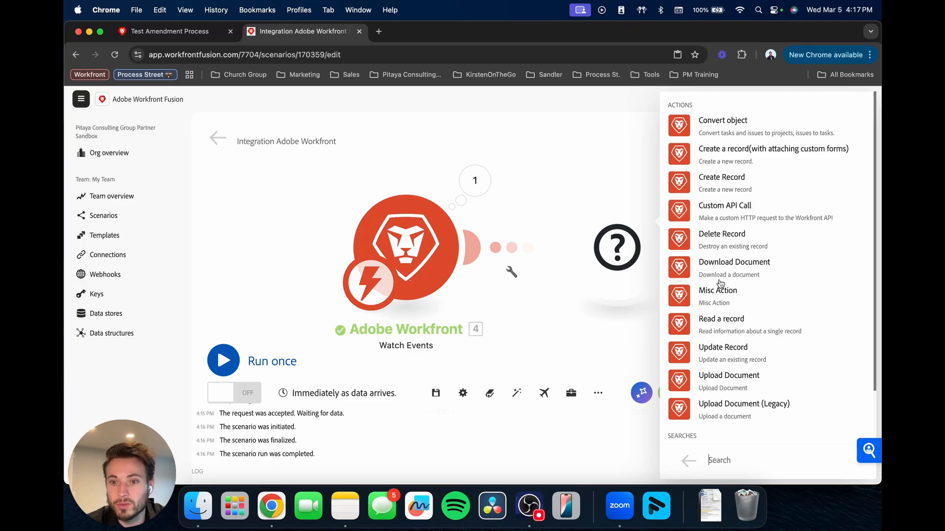
{"action": "left_click", "coordinate": [699, 294]}
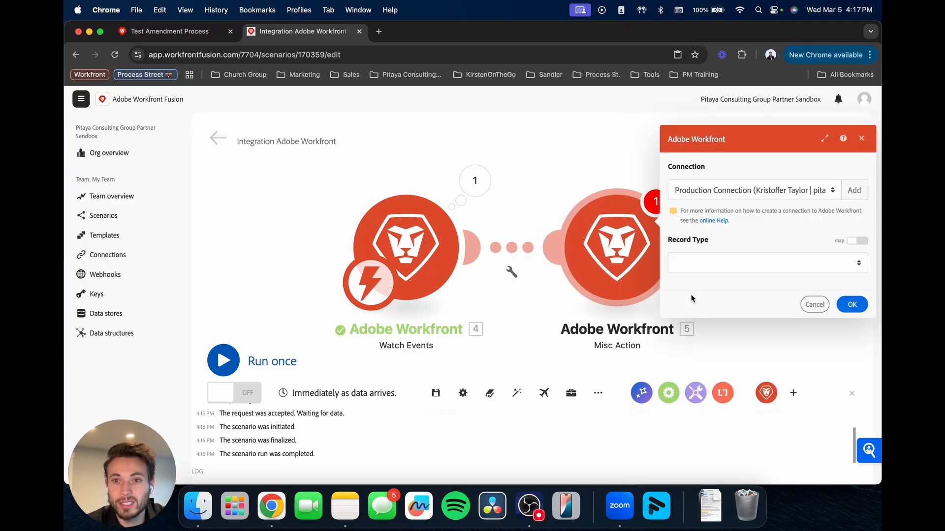
{"action": "left_click", "coordinate": [728, 192]}
{"action": "left_click", "coordinate": [708, 190]}
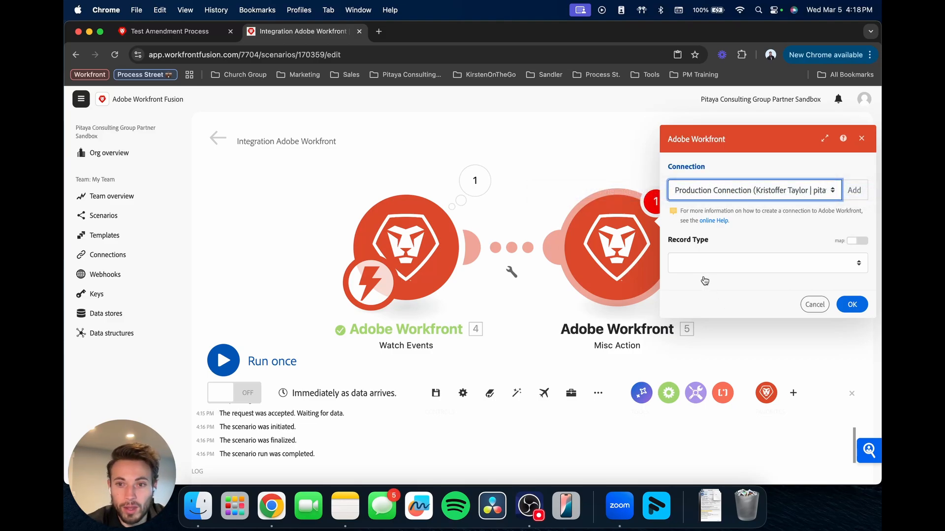
Step: Set the Misc Action module's record type to Project and its action to attachTemplate
{"action": "left_click", "coordinate": [699, 260]}
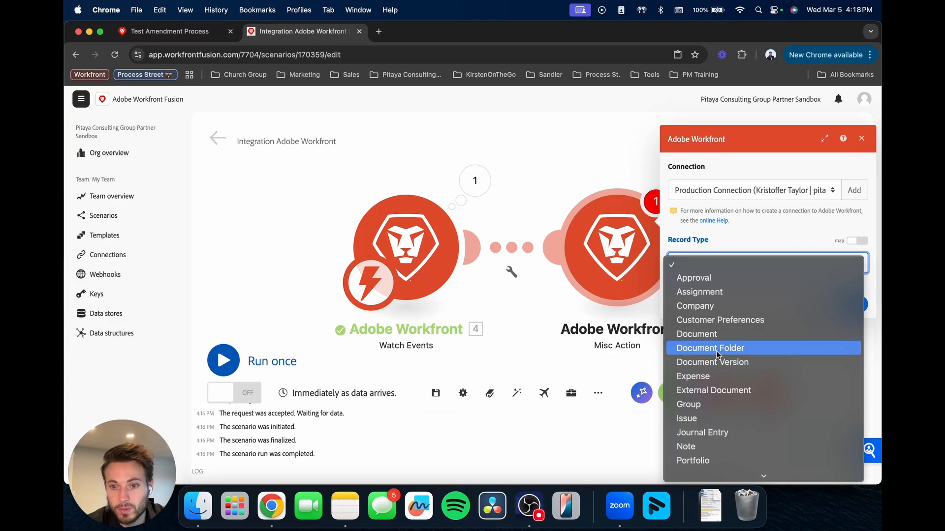
{"action": "scroll", "coordinate": [713, 396], "scroll_direction": "down", "scroll_amount": 4}
{"action": "left_click", "coordinate": [702, 433]}
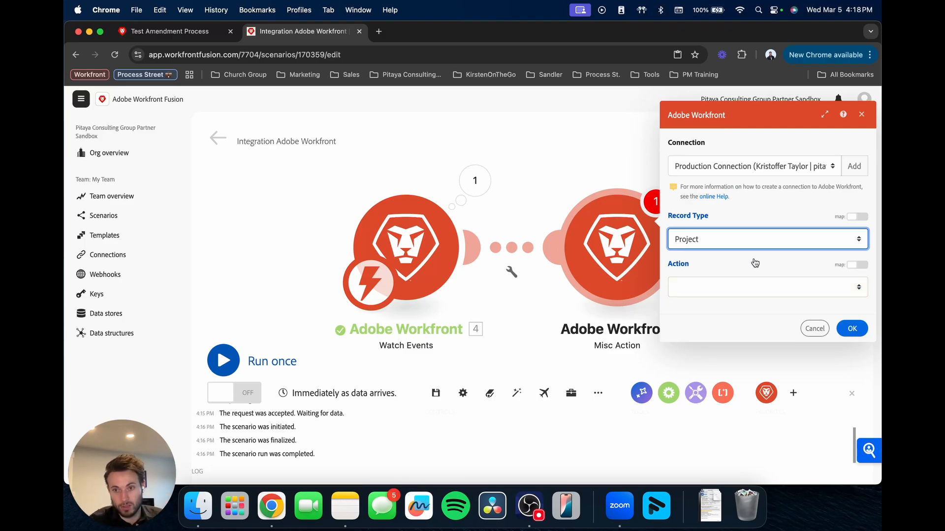
{"action": "left_click", "coordinate": [715, 288]}
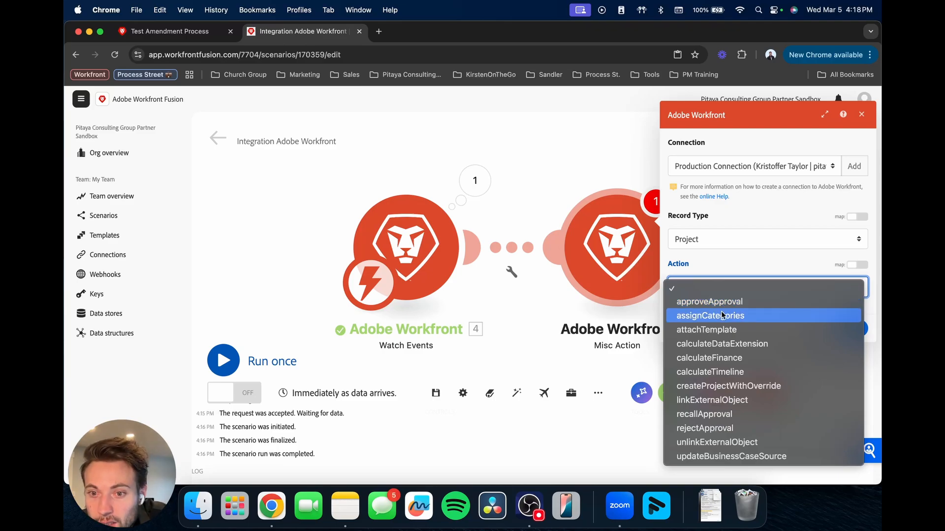
{"action": "left_click", "coordinate": [724, 330]}
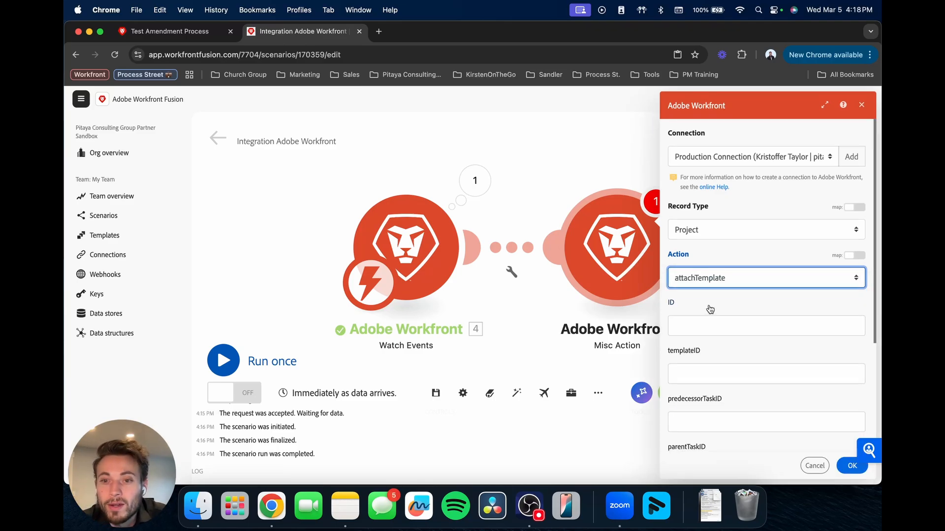
{"action": "scroll", "coordinate": [709, 305], "scroll_direction": "down", "scroll_amount": 2}
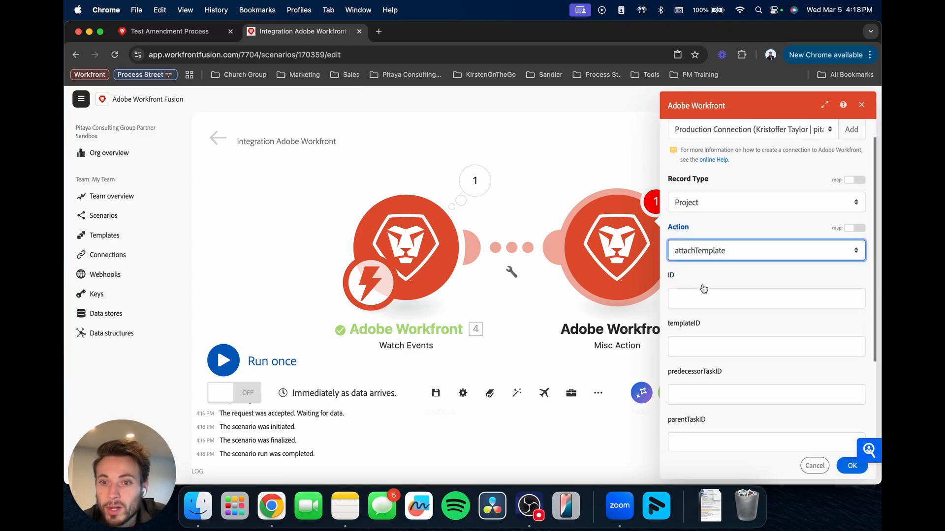
{"action": "scroll", "coordinate": [703, 290], "scroll_direction": "down", "scroll_amount": 1}
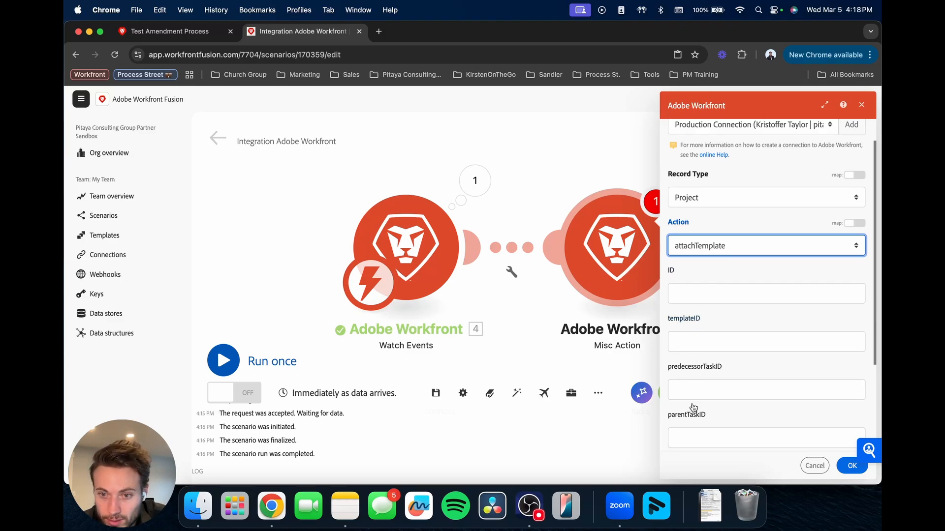
{"action": "scroll", "coordinate": [699, 310], "scroll_direction": "up", "scroll_amount": 1}
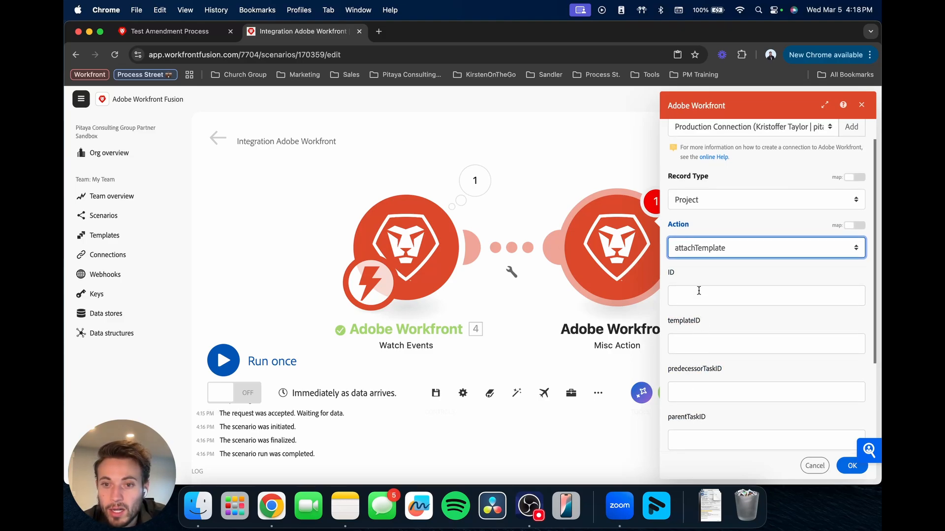
Step: Map the attachTemplate action's ID to the projectID from the Watch Events newState data
{"action": "left_click", "coordinate": [685, 298]}
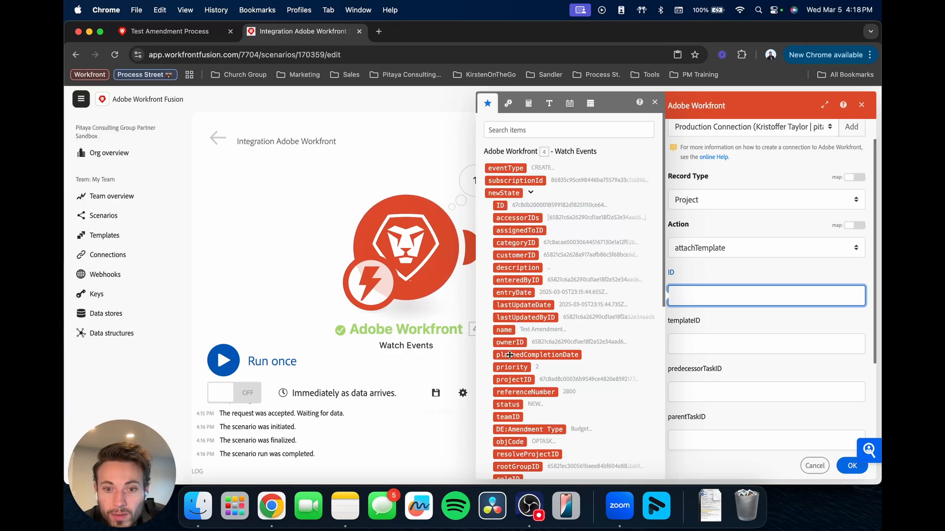
{"action": "left_click", "coordinate": [513, 379]}
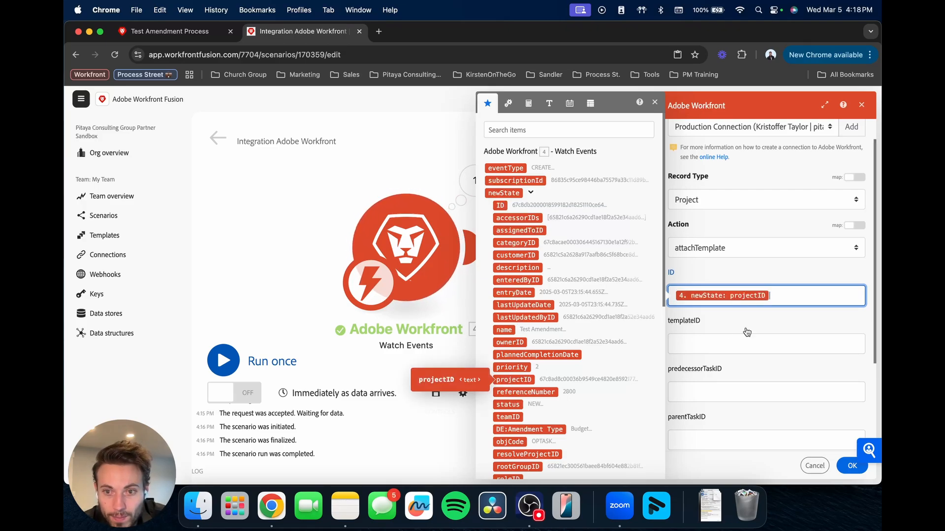
{"action": "left_click", "coordinate": [689, 276]}
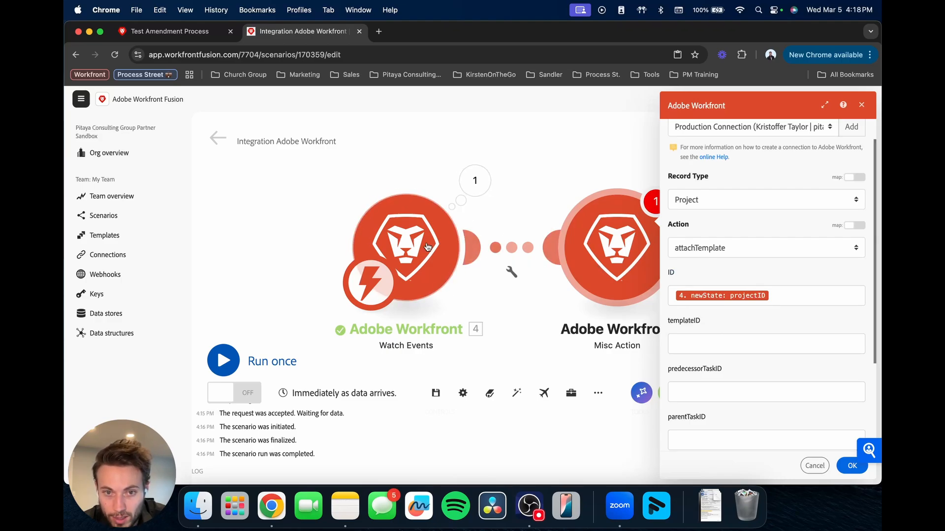
Step: Switch to Workfront, open the Amendment Tasks template, and copy its ID from the page address
{"action": "scroll", "coordinate": [711, 332], "scroll_direction": "down", "scroll_amount": 2}
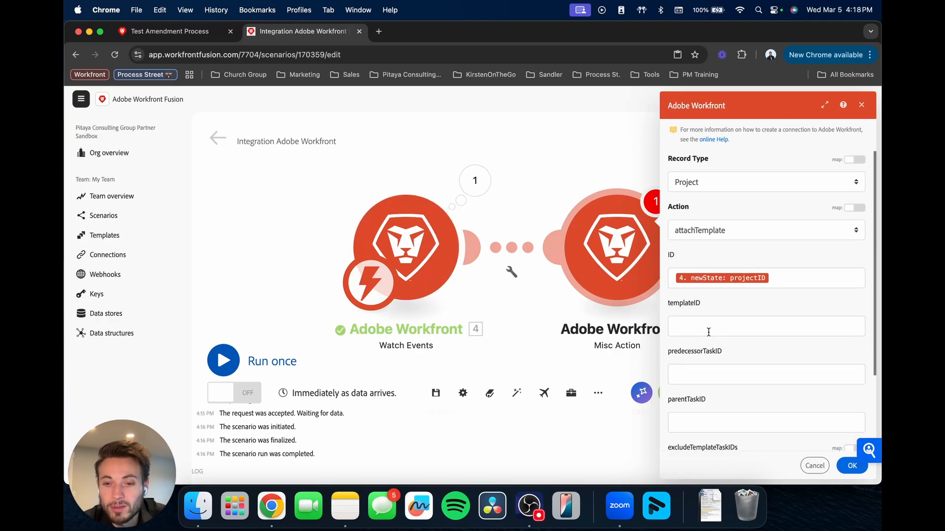
{"action": "left_click", "coordinate": [167, 31]}
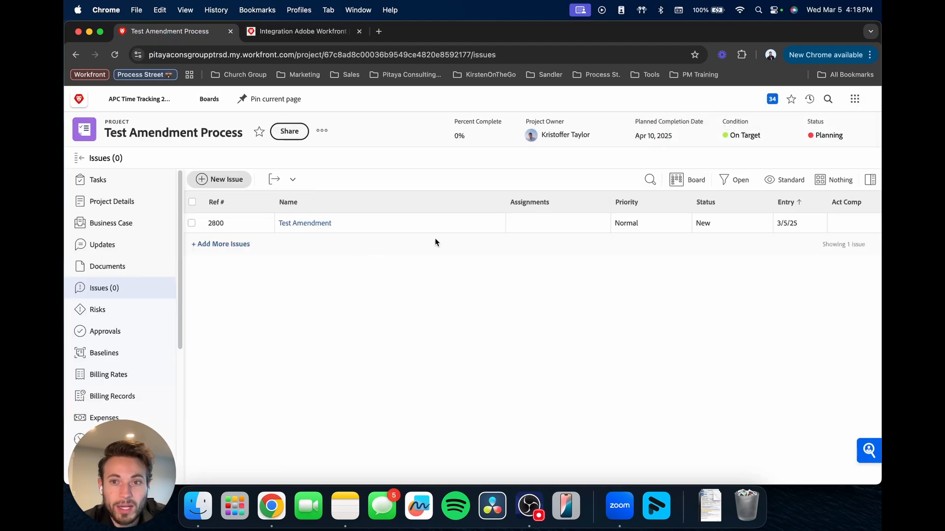
{"action": "left_click", "coordinate": [855, 98]}
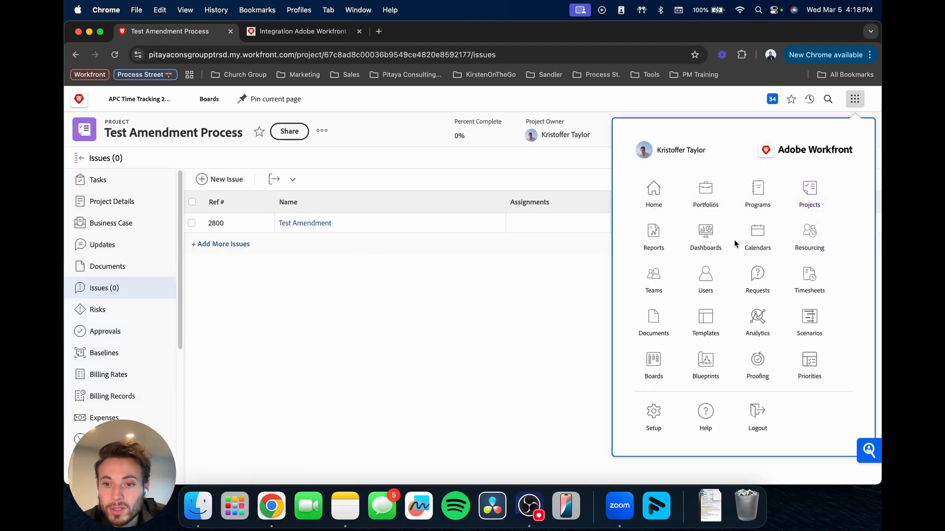
{"action": "left_click", "coordinate": [701, 320]}
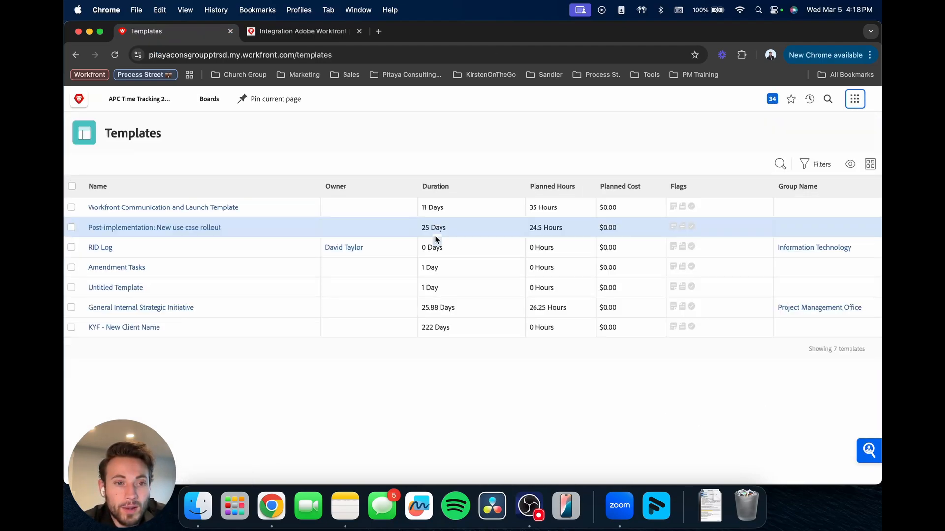
{"action": "left_click", "coordinate": [120, 269]}
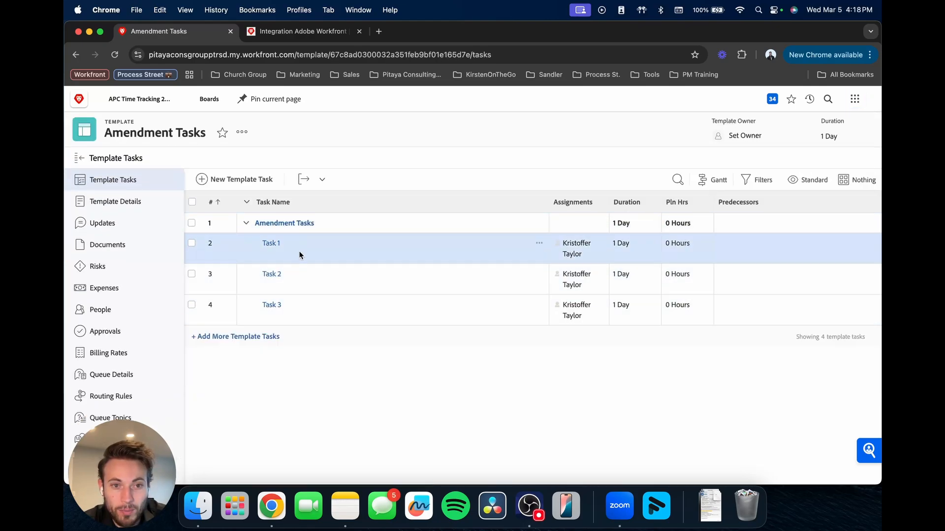
{"action": "double_click", "coordinate": [411, 54]}
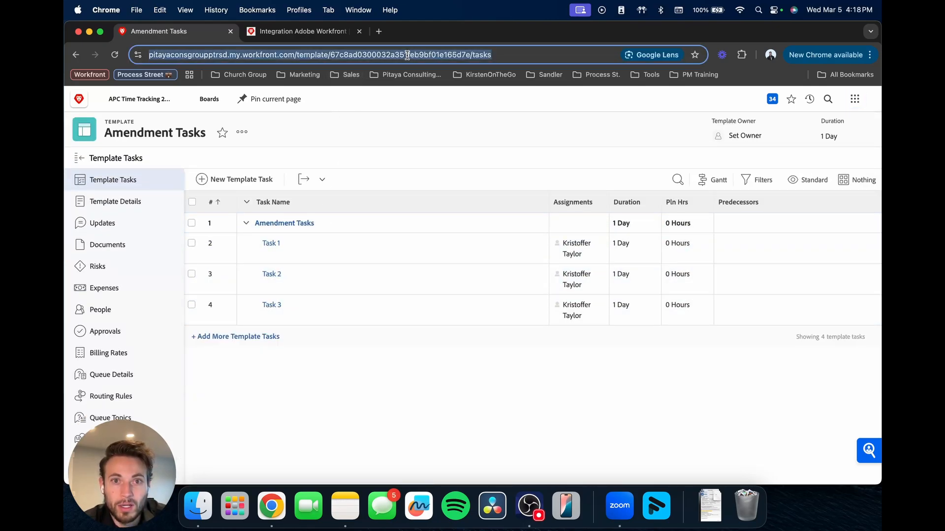
{"action": "key", "text": "super+c"}
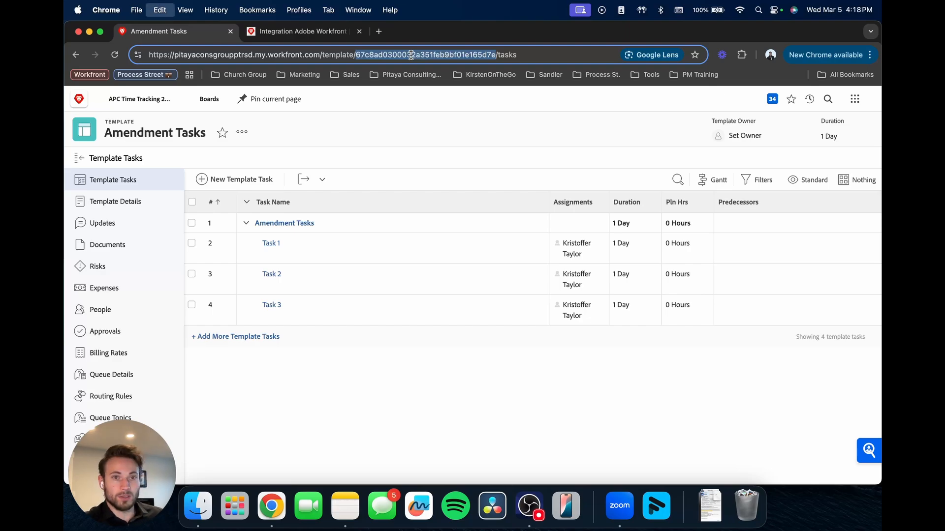
Step: Back in Fusion, paste the copied Amendment Tasks template ID, 67c8ad0300032a351feb9bf01e165d7e, as the Misc Action module's templateID and confirm the module settings
{"action": "left_click", "coordinate": [303, 31]}
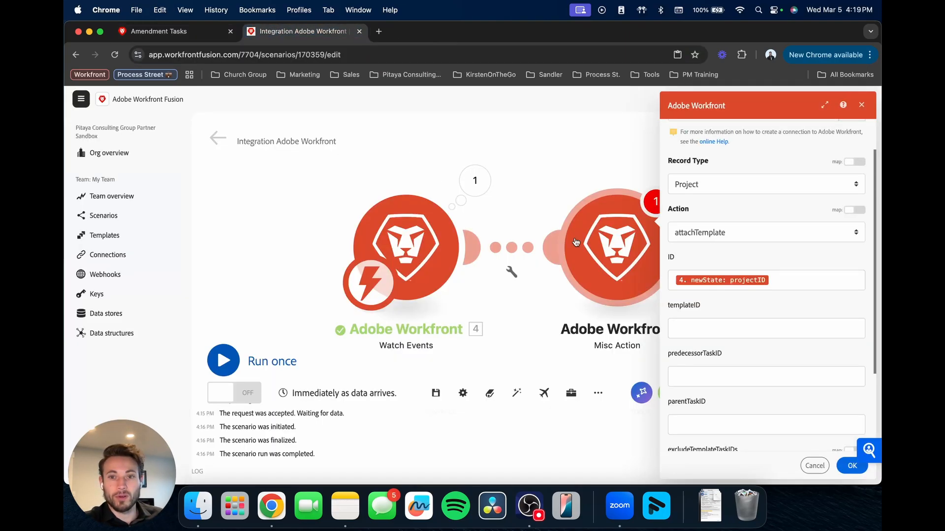
{"action": "left_click", "coordinate": [699, 328]}
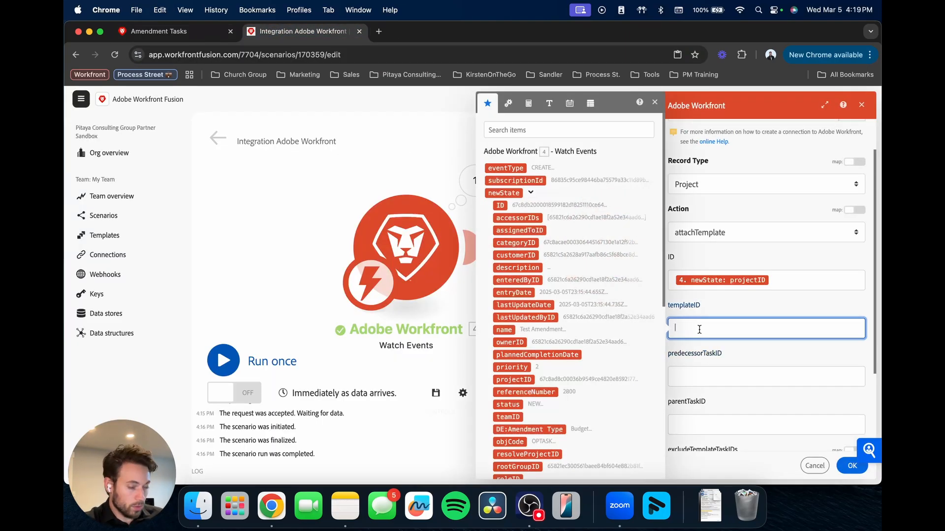
{"action": "key", "text": "super+v"}
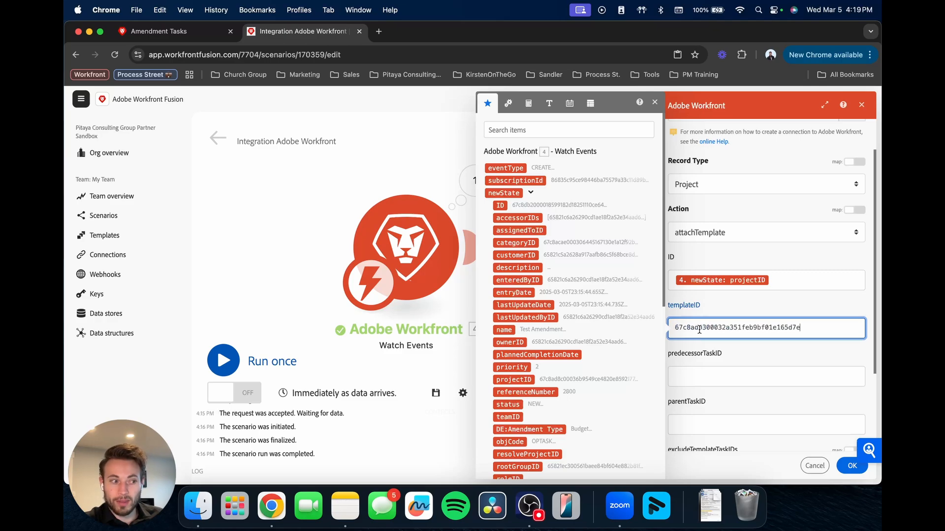
{"action": "left_click", "coordinate": [763, 355]}
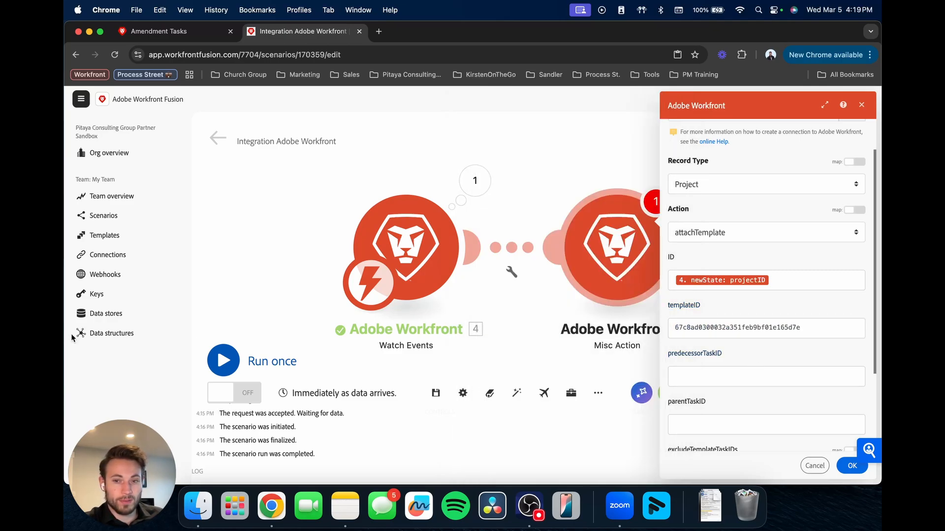
{"action": "scroll", "coordinate": [728, 340], "scroll_direction": "down", "scroll_amount": 5}
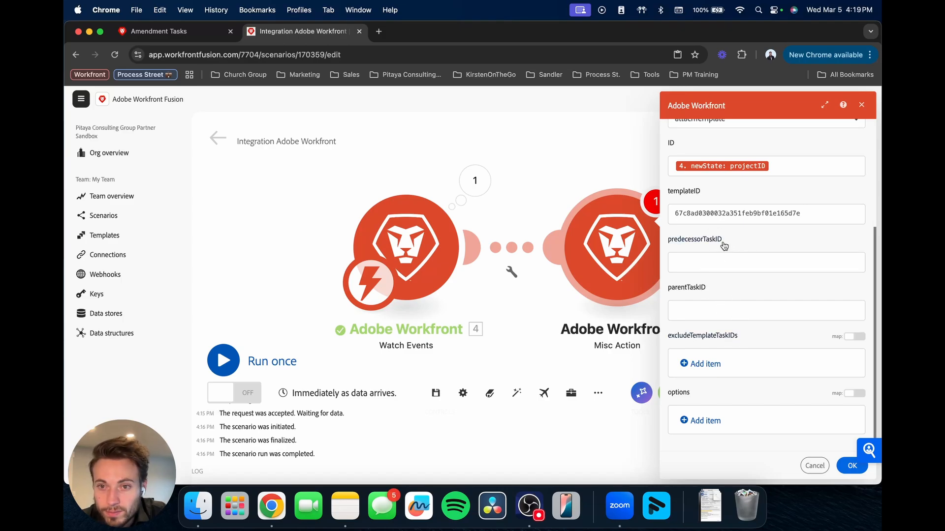
{"action": "scroll", "coordinate": [722, 317], "scroll_direction": "up", "scroll_amount": 1}
{"action": "scroll", "coordinate": [722, 317], "scroll_direction": "up", "scroll_amount": 5}
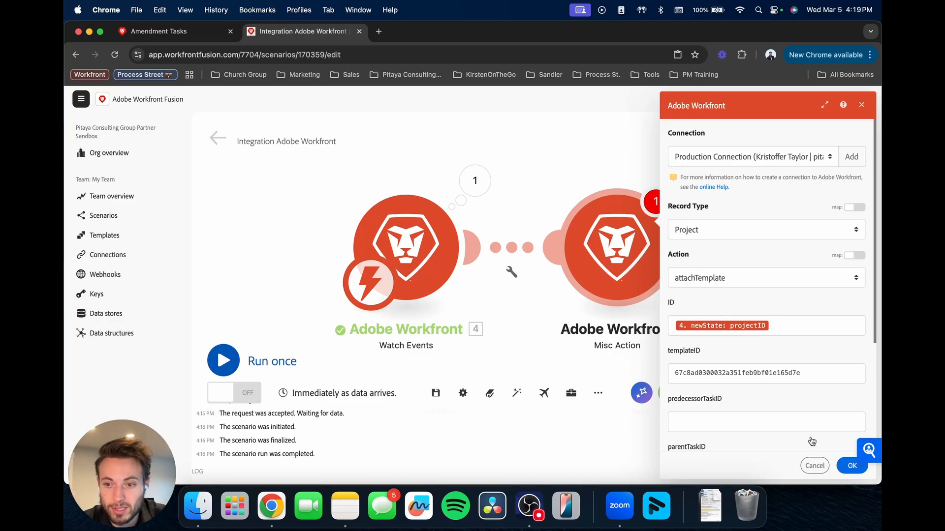
{"action": "left_click", "coordinate": [847, 465]}
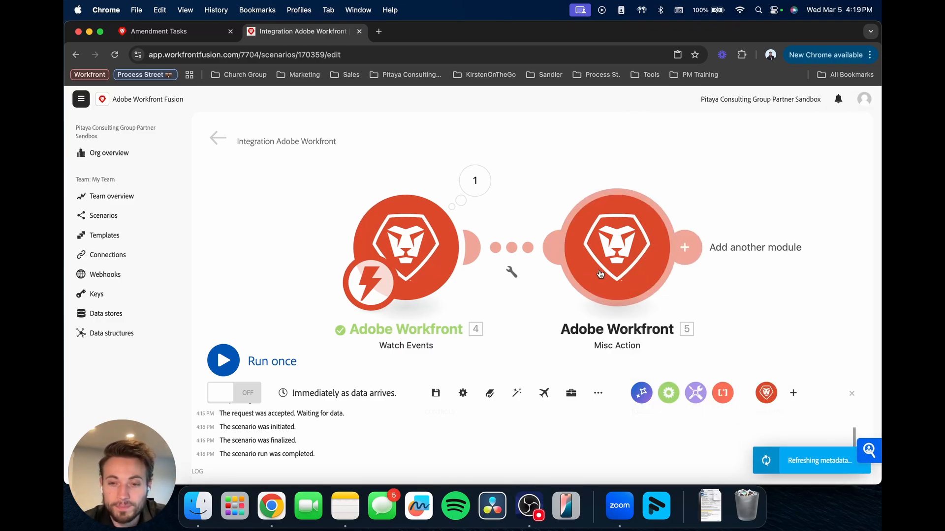
Step: Rename the scenario as "Attach Amendment Tasks" and save it
{"action": "left_click", "coordinate": [290, 142]}
{"action": "type", "text": "At"}
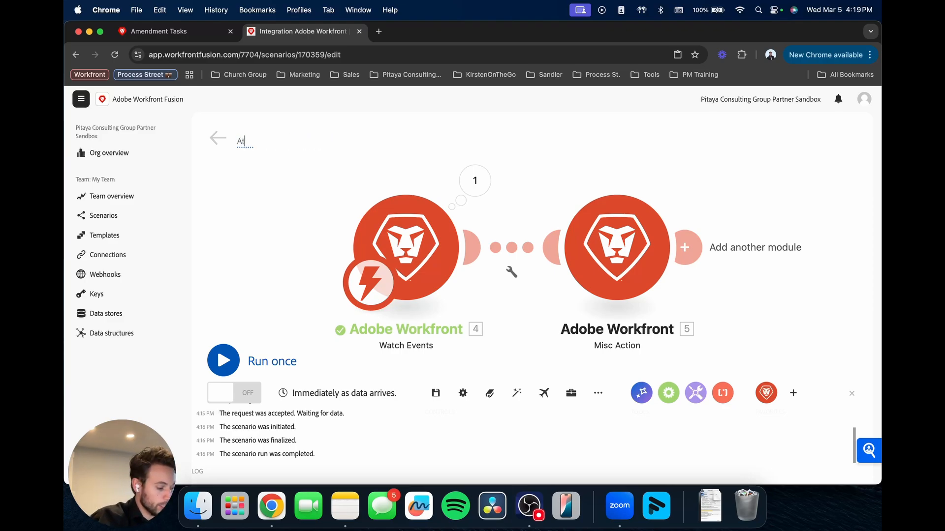
{"action": "type", "text": "tache Template Tas"}
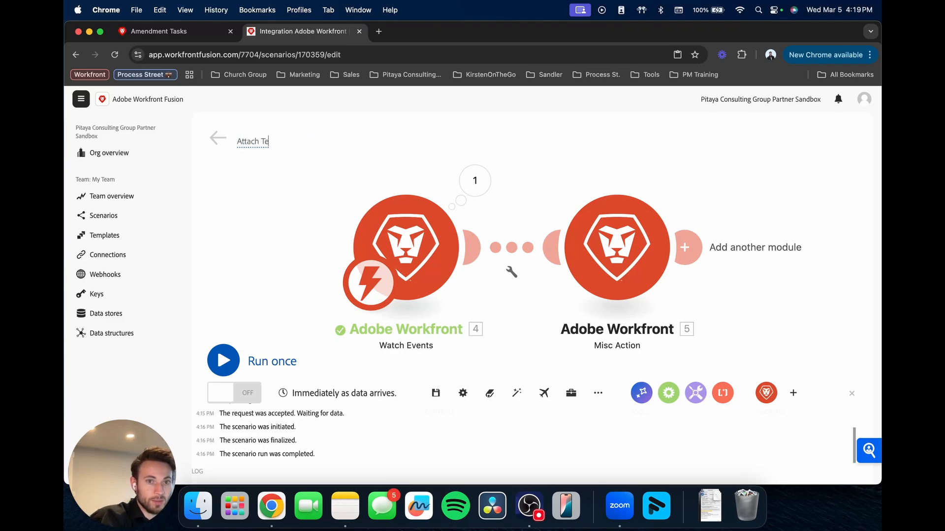
{"action": "key", "text": "BackSpace"}
{"action": "key", "text": "BackSpace"}
{"action": "key", "text": "BackSpace"}
{"action": "key", "text": "BackSpace"}
{"action": "key", "text": "BackSpace"}
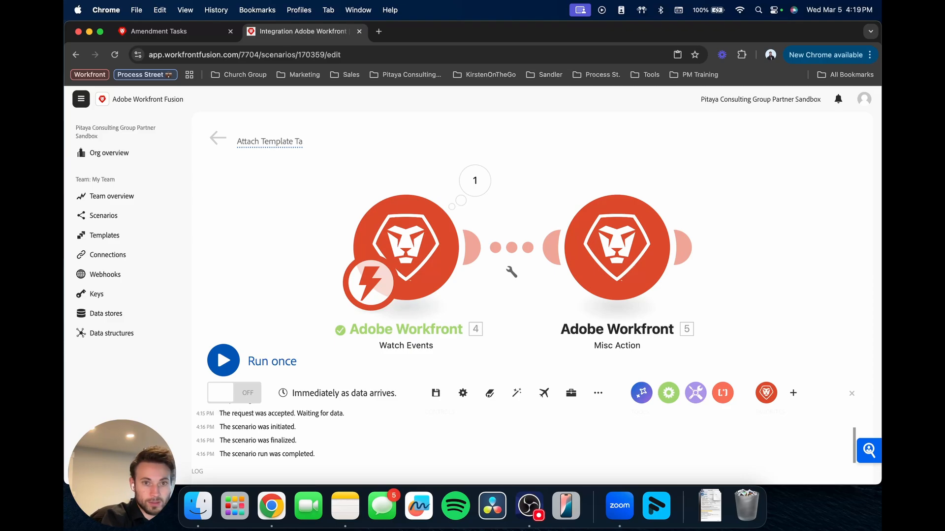
{"action": "key", "text": "BackSpace"}
{"action": "key", "text": "BackSpace"}
{"action": "key", "text": "BackSpace"}
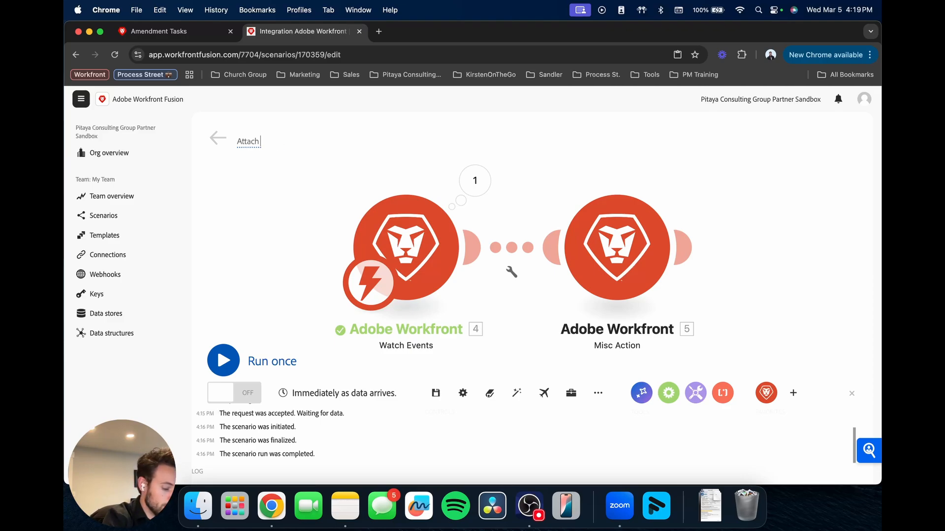
{"action": "type", "text": "Amendment Tasks"}
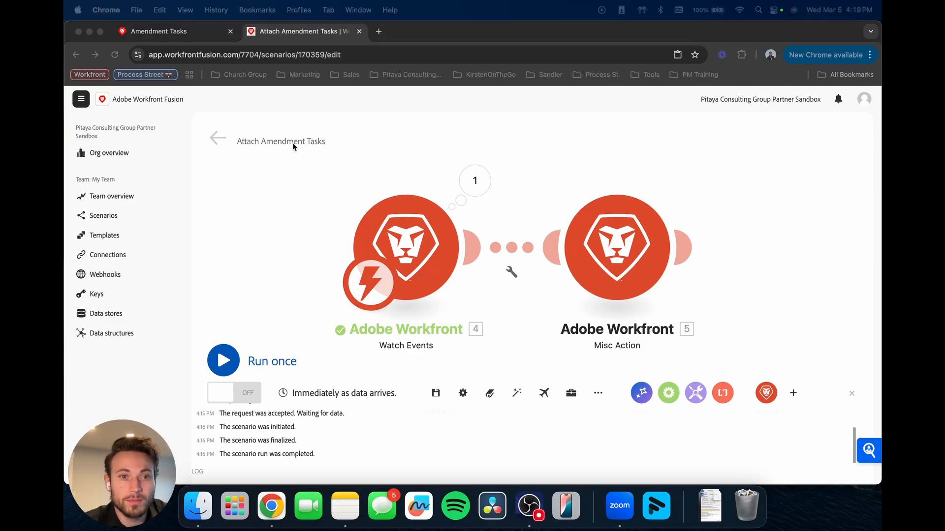
{"action": "left_click", "coordinate": [435, 393]}
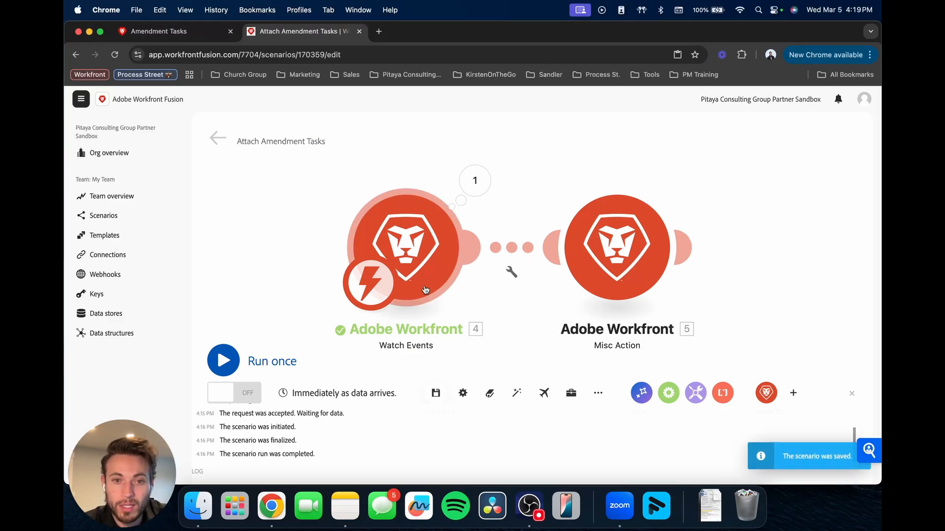
Step: Rename the Watch Events module as "Amendment Created"
{"action": "right_click", "coordinate": [425, 254]}
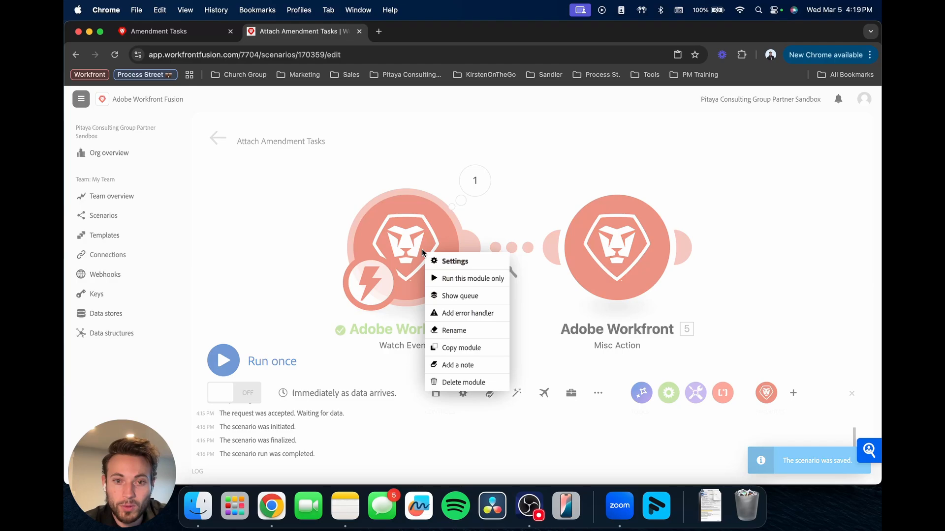
{"action": "left_click", "coordinate": [454, 331]}
{"action": "type", "text": "G"}
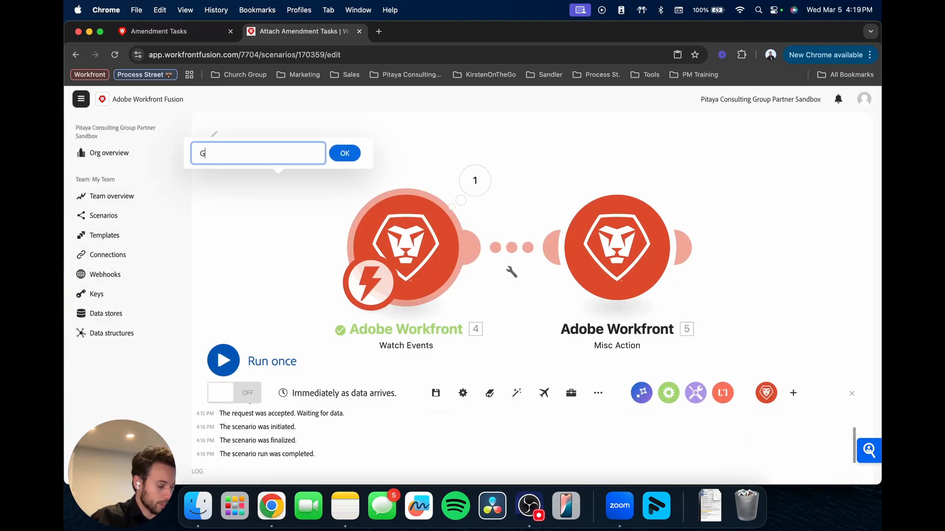
{"action": "key", "text": "BackSpace"}
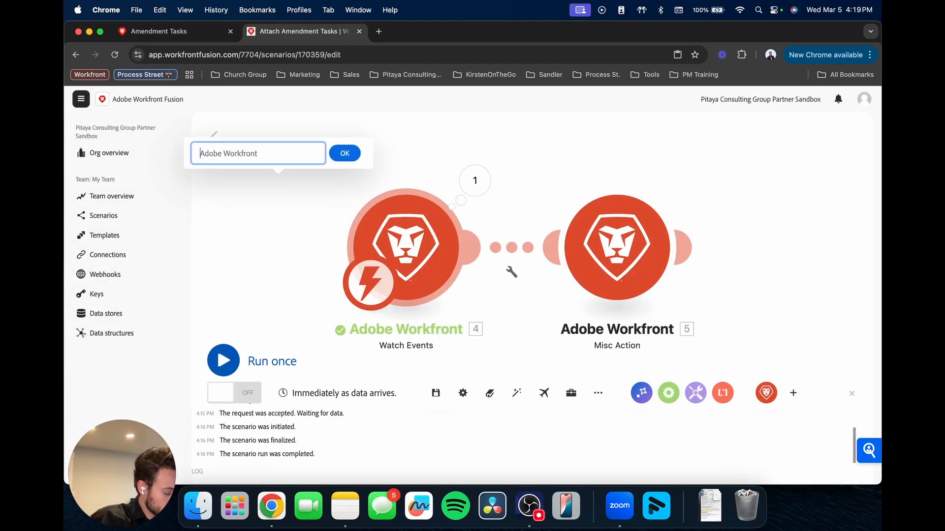
{"action": "type", "text": "Amendment C"}
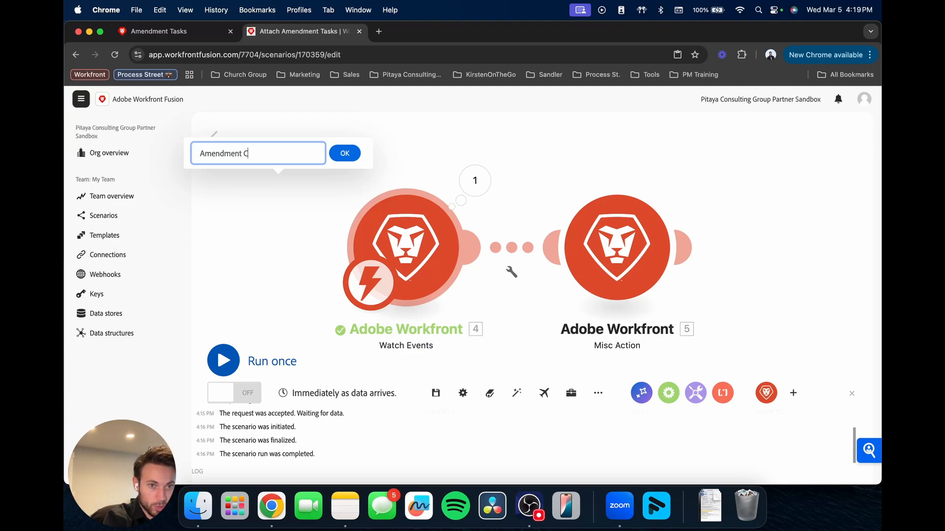
{"action": "type", "text": "reated"}
{"action": "key", "text": "Return"}
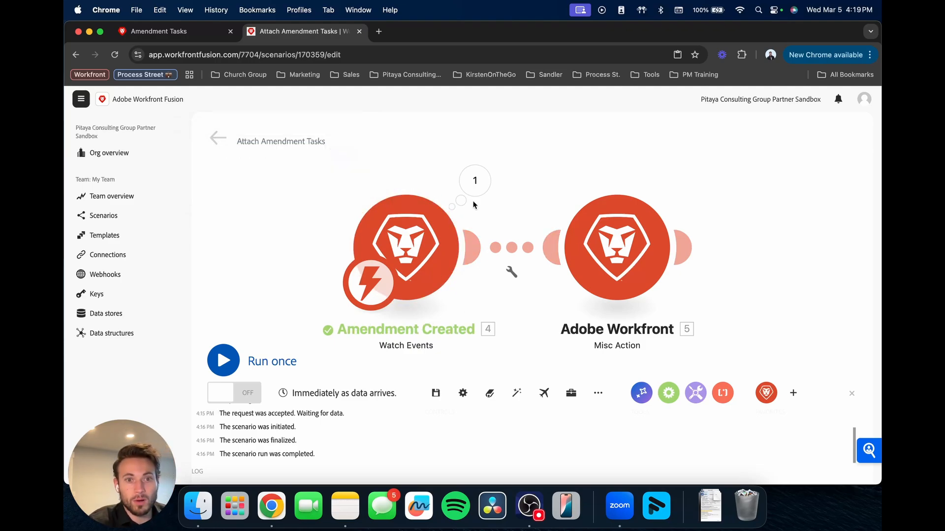
Step: Rename the Misc Action module as "Attach Template" and save the scenario
{"action": "right_click", "coordinate": [621, 259]}
{"action": "left_click", "coordinate": [650, 319]}
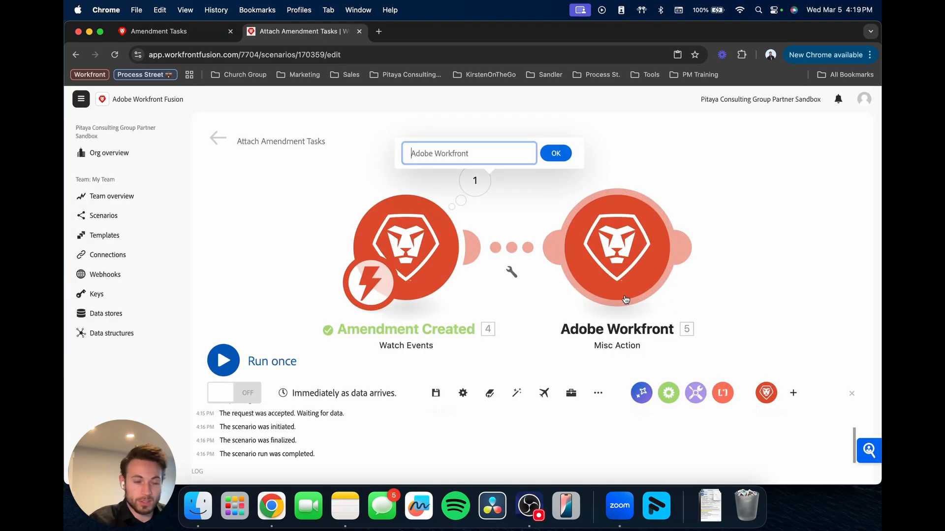
{"action": "type", "text": "Attach"}
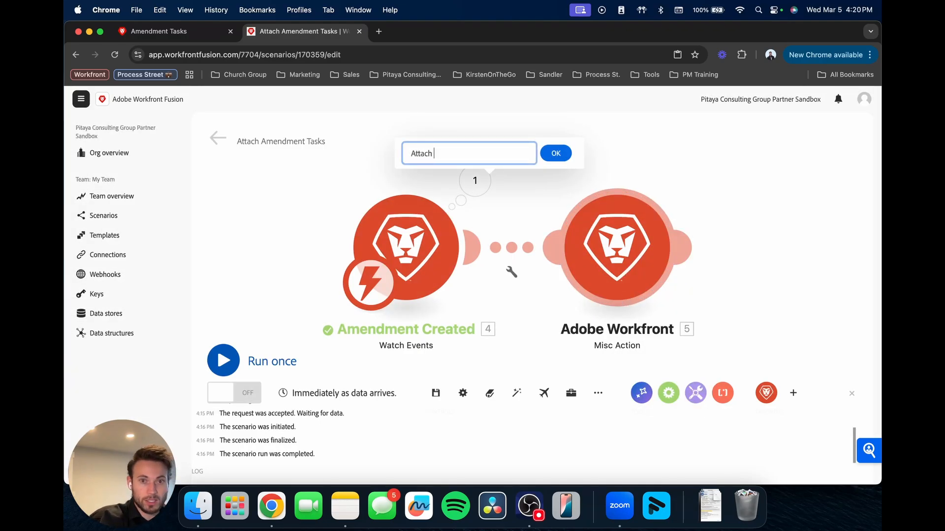
{"action": "type", "text": " Templa"}
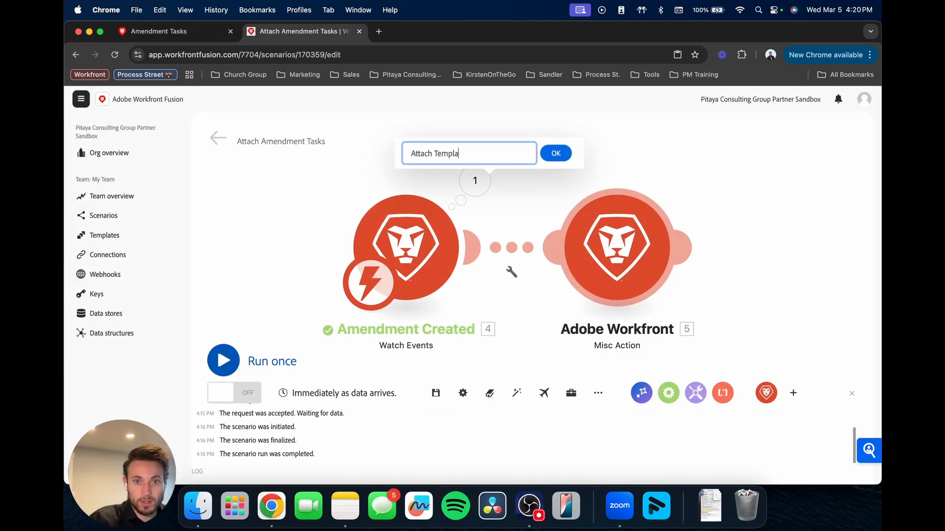
{"action": "type", "text": "te"}
{"action": "left_click", "coordinate": [556, 153]}
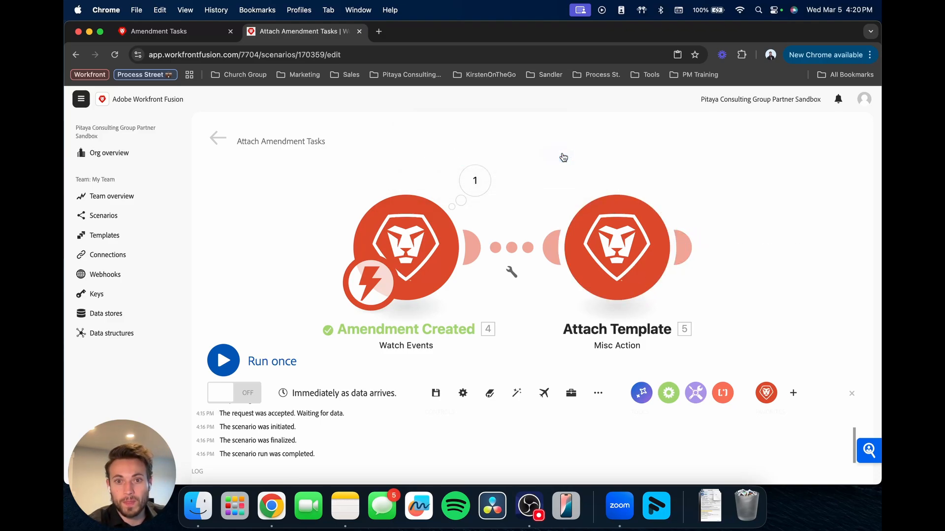
{"action": "left_click", "coordinate": [437, 399]}
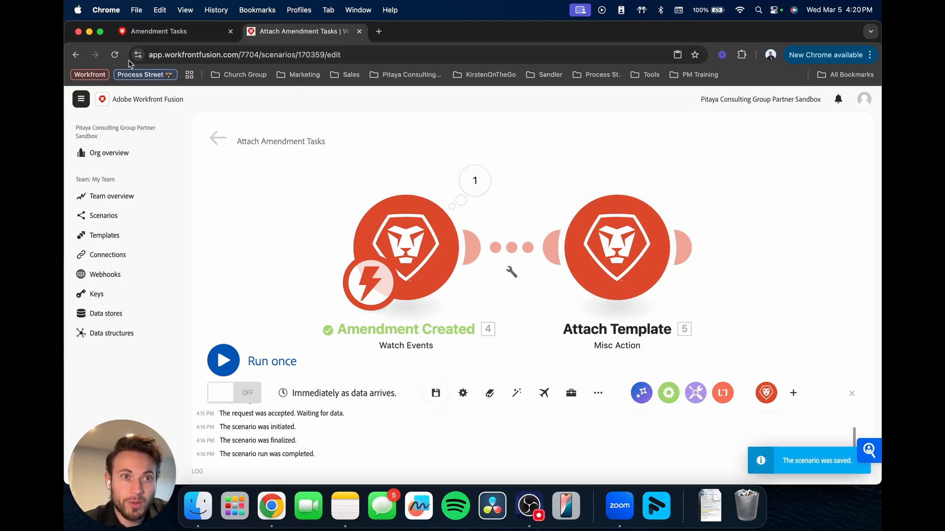
Step: Switch to Workfront, reopen the Test Amendment Process project, and delete its Test Amendment issue
{"action": "left_click", "coordinate": [162, 31]}
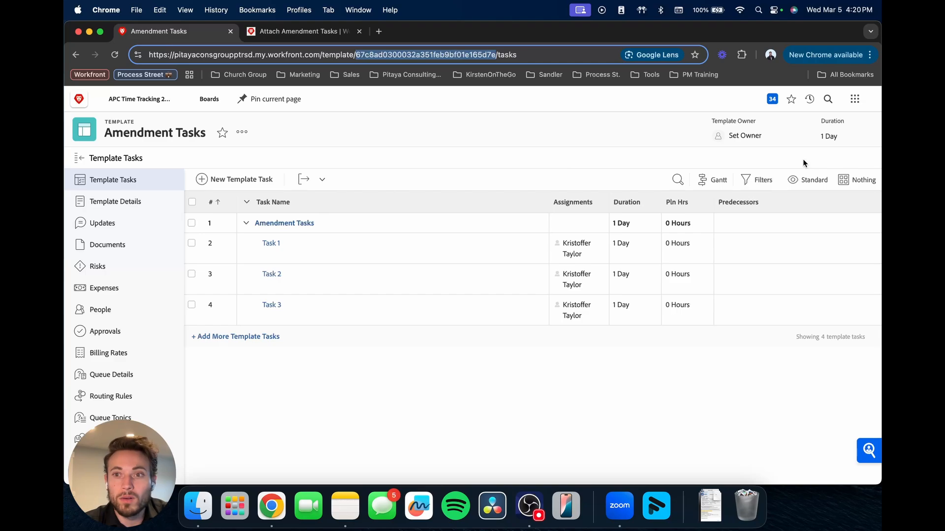
{"action": "left_click", "coordinate": [806, 103]}
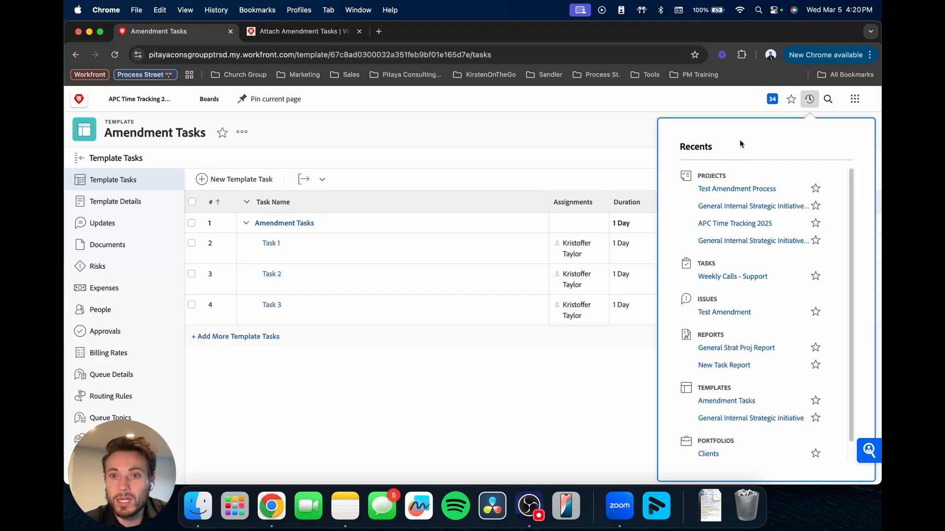
{"action": "left_click", "coordinate": [723, 191]}
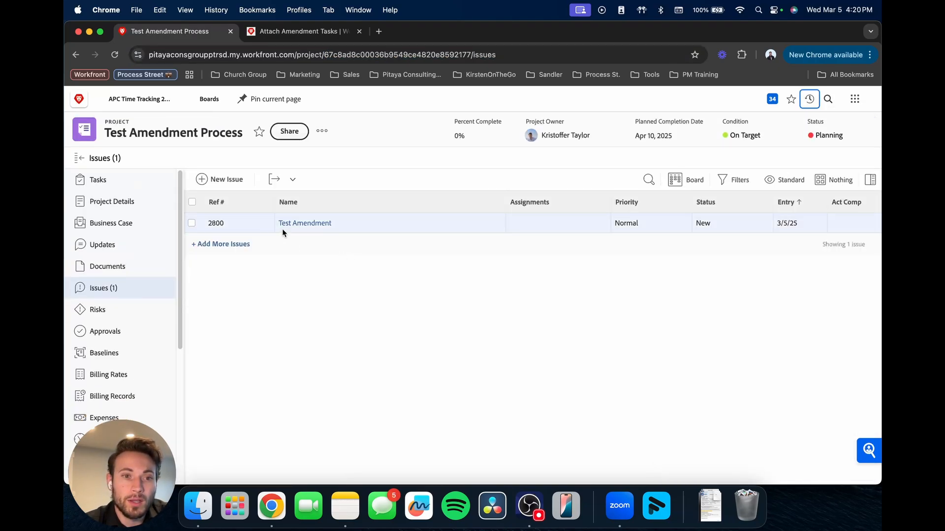
{"action": "left_click", "coordinate": [199, 228]}
{"action": "left_click", "coordinate": [305, 179]}
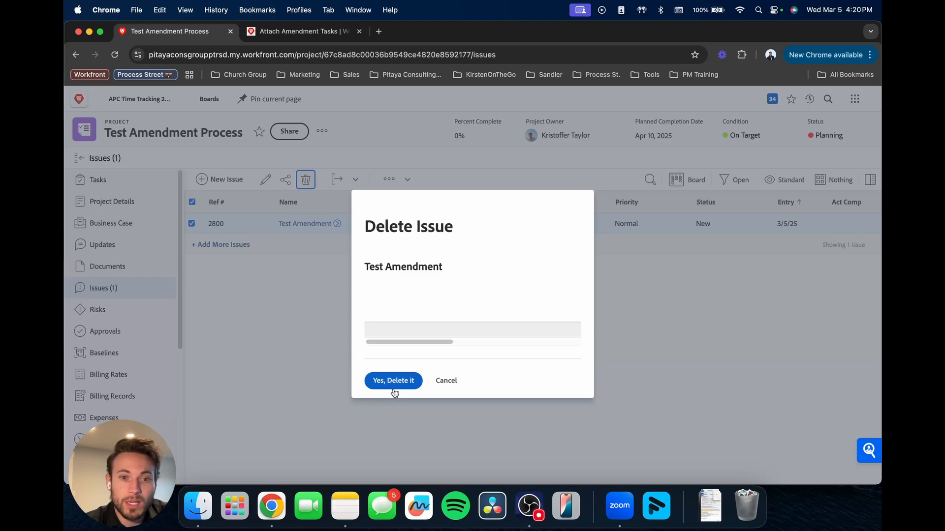
{"action": "left_click", "coordinate": [394, 380]}
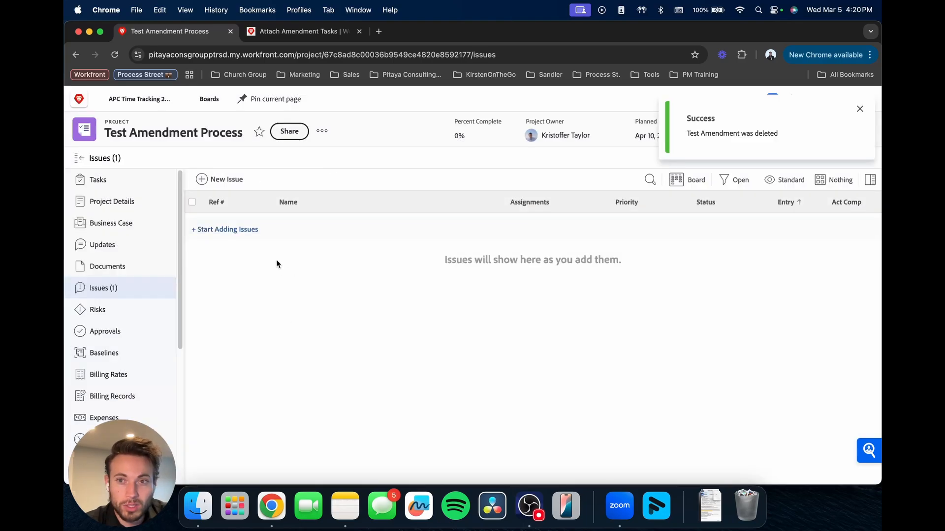
Step: Start a new Amendment issue in the Test Amendment Process project with the subject "TEST Amendment"
{"action": "left_click", "coordinate": [223, 180]}
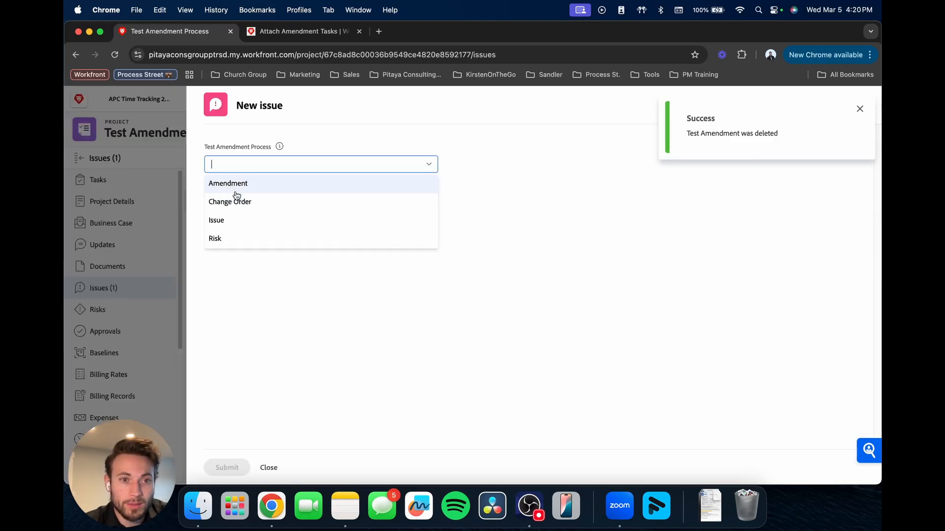
{"action": "left_click", "coordinate": [252, 183]}
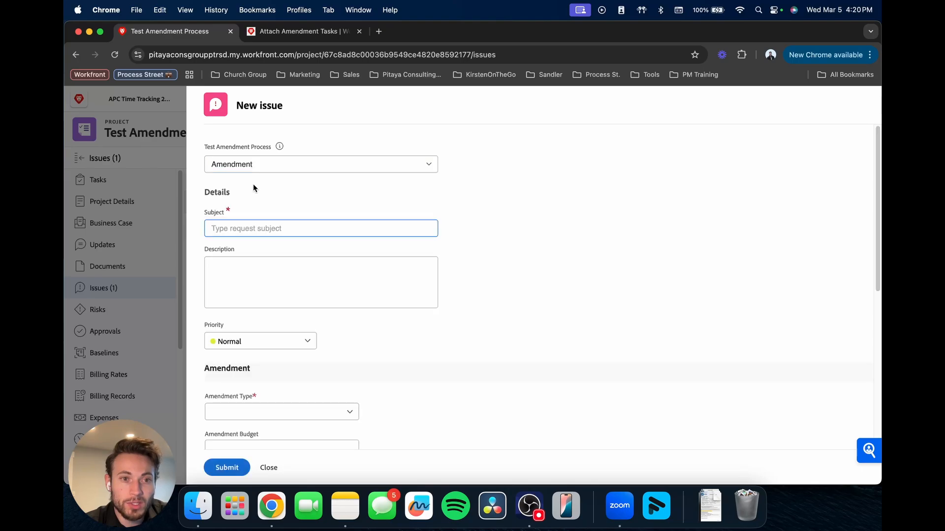
{"action": "type", "text": "Test Am"}
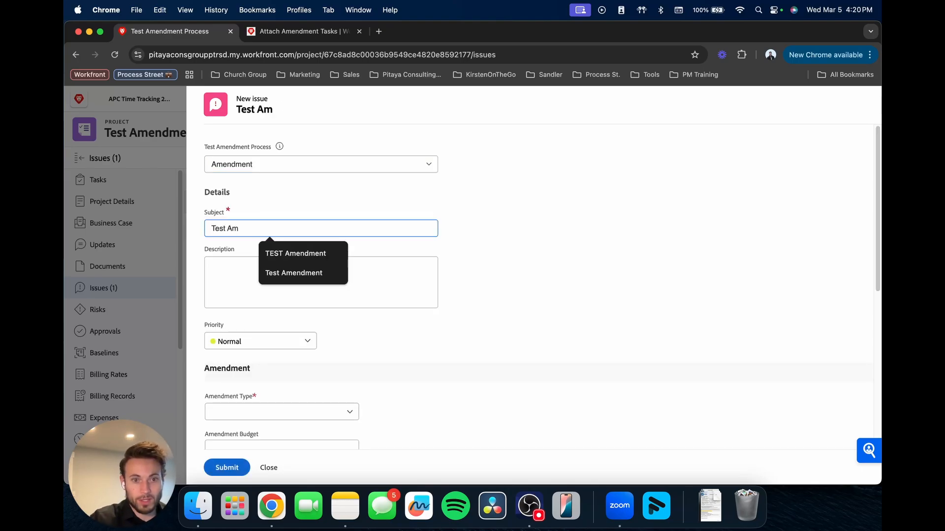
{"action": "left_click", "coordinate": [274, 253]}
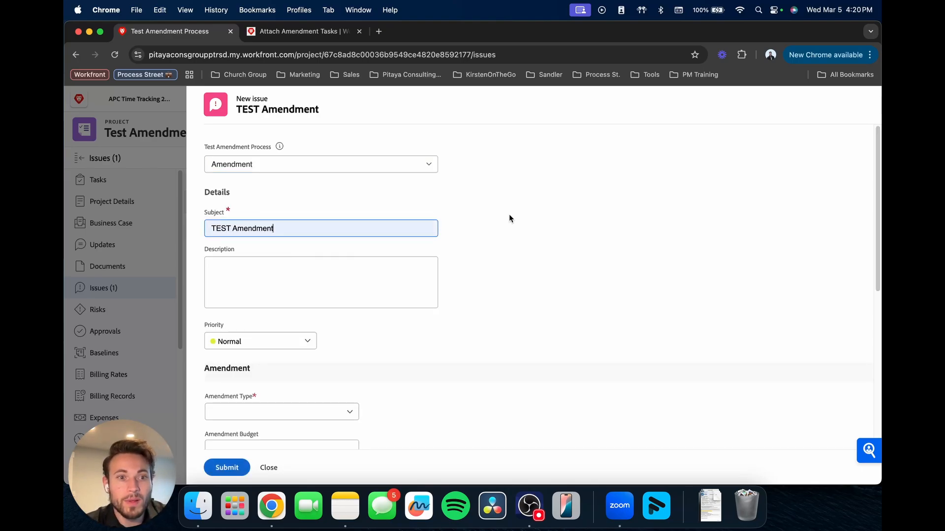
Step: Set the Amendment Type to Stakeholder Interview Date and the Stakeholder Interview Date to May 31, 2025
{"action": "scroll", "coordinate": [517, 272], "scroll_direction": "down", "scroll_amount": 2}
{"action": "scroll", "coordinate": [391, 289], "scroll_direction": "down", "scroll_amount": 3}
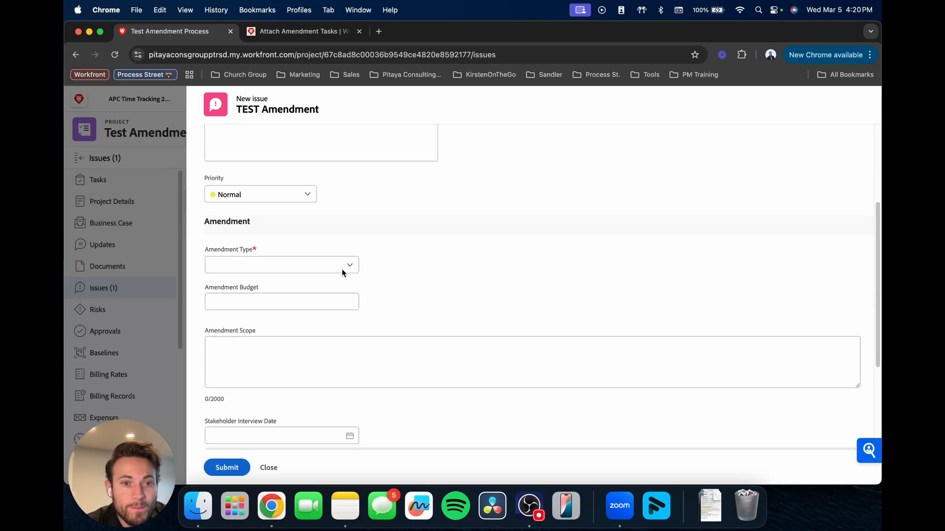
{"action": "left_click", "coordinate": [341, 266]}
{"action": "left_click", "coordinate": [261, 324]}
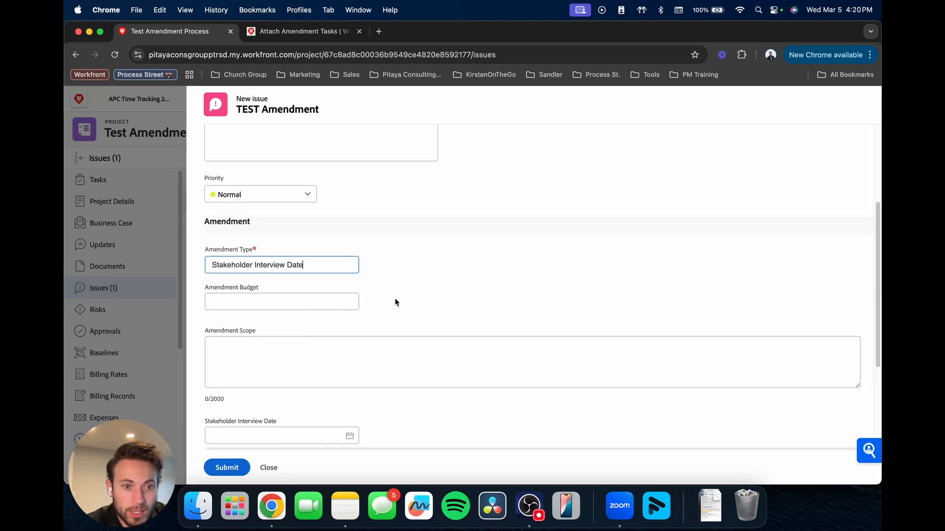
{"action": "scroll", "coordinate": [413, 294], "scroll_direction": "down", "scroll_amount": 2}
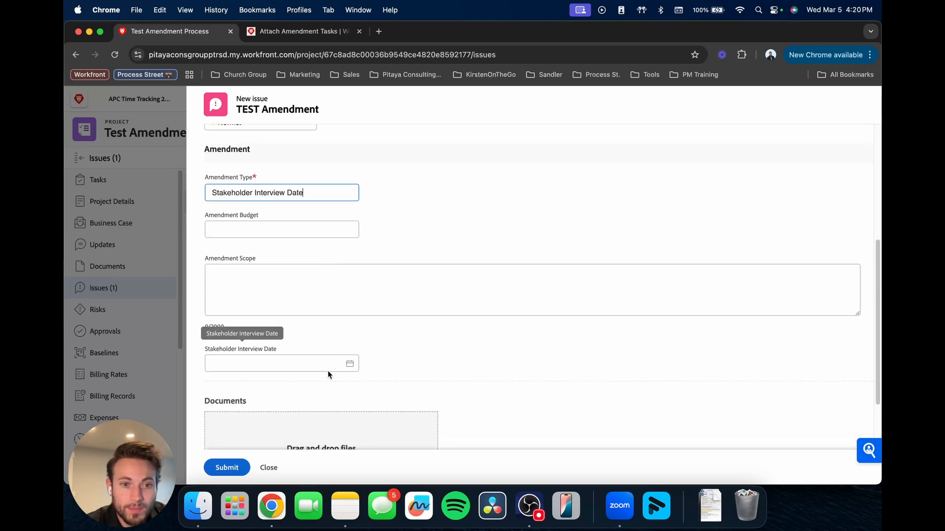
{"action": "left_click", "coordinate": [349, 363]}
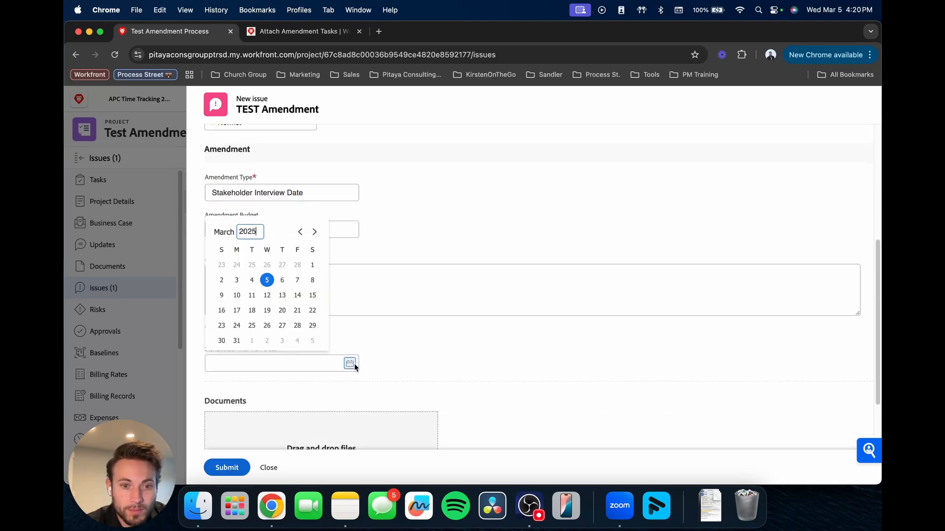
{"action": "double_click", "coordinate": [314, 232]}
{"action": "left_click", "coordinate": [312, 325]}
{"action": "scroll", "coordinate": [433, 354], "scroll_direction": "down", "scroll_amount": 2}
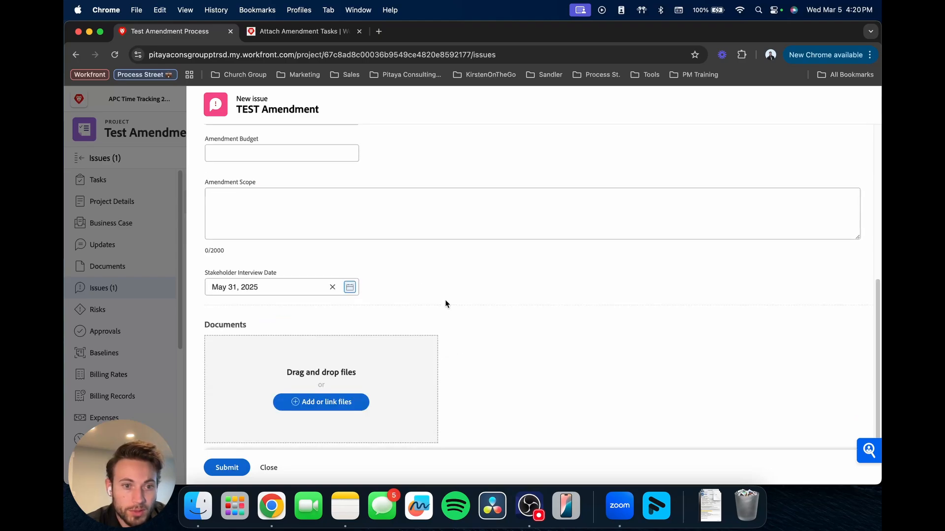
{"action": "scroll", "coordinate": [420, 265], "scroll_direction": "up", "scroll_amount": 2}
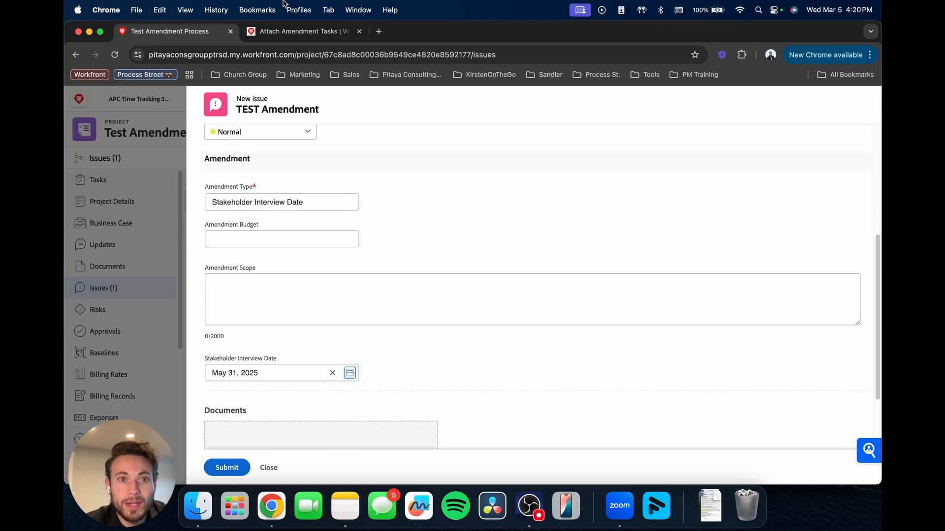
Step: Run the Attach Amendment Tasks scenario once in Workfront Fusion, and submit the new issue in Workfront
{"action": "left_click", "coordinate": [301, 31]}
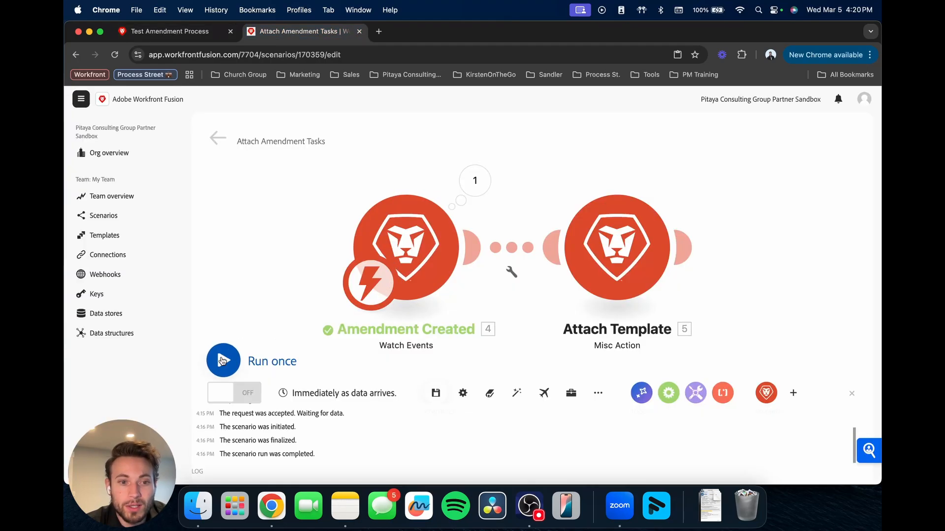
{"action": "left_click", "coordinate": [223, 361]}
{"action": "left_click", "coordinate": [164, 36]}
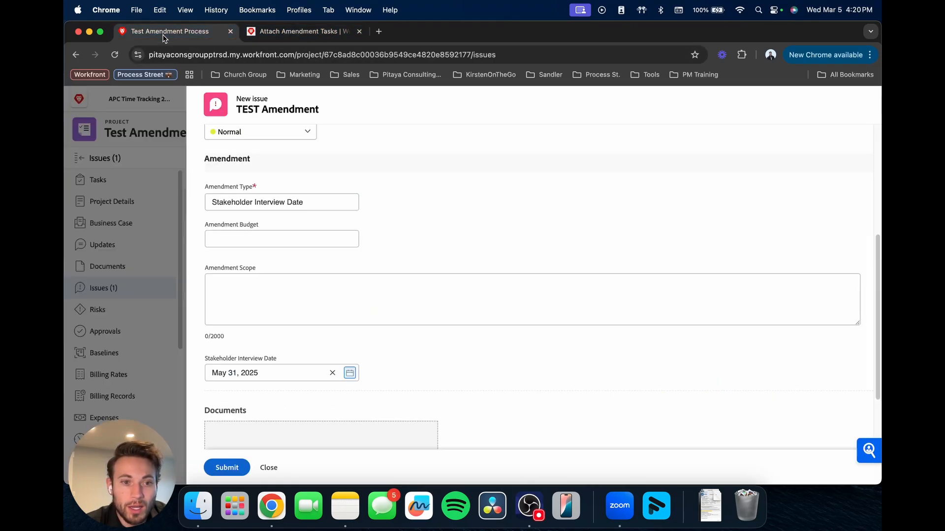
{"action": "left_click", "coordinate": [222, 468]}
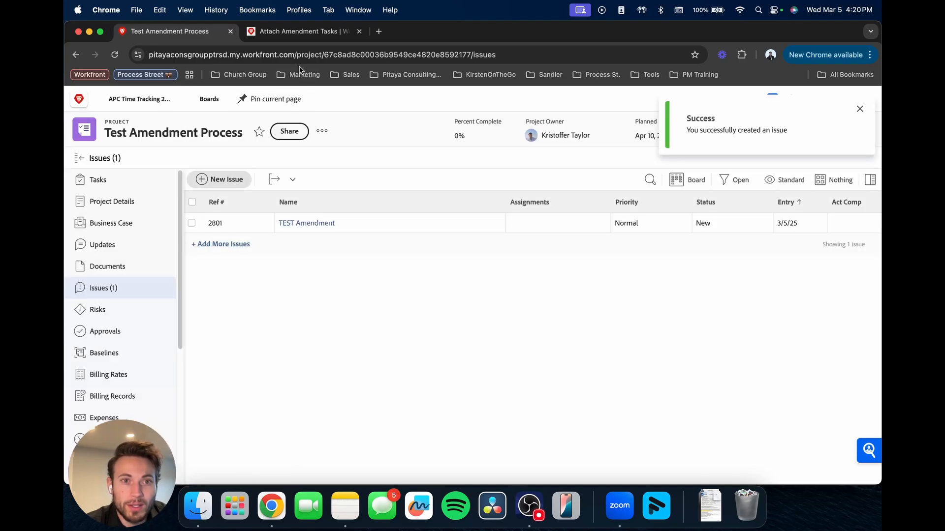
Step: Inspect the Attach Template module's run details in Fusion and the Amendment Tasks group in the project's Workfront task list
{"action": "left_click", "coordinate": [297, 35]}
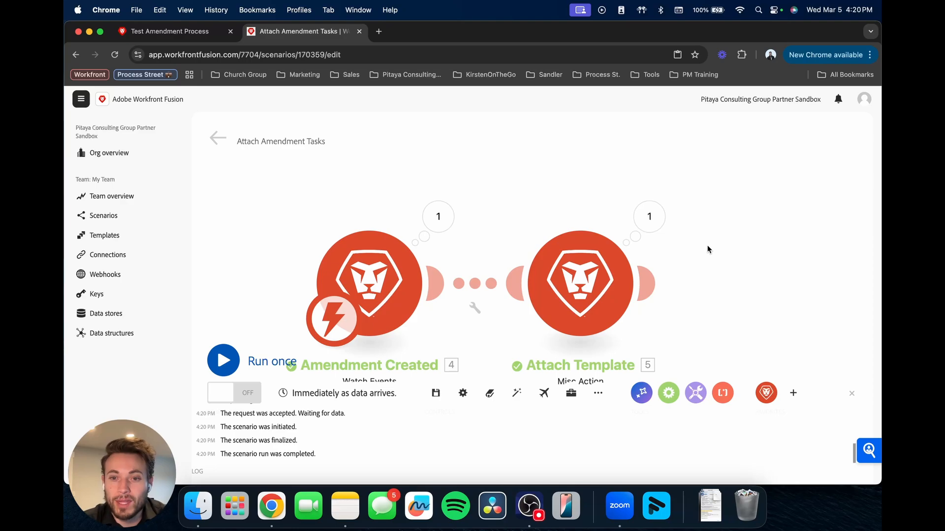
{"action": "left_click", "coordinate": [656, 209]}
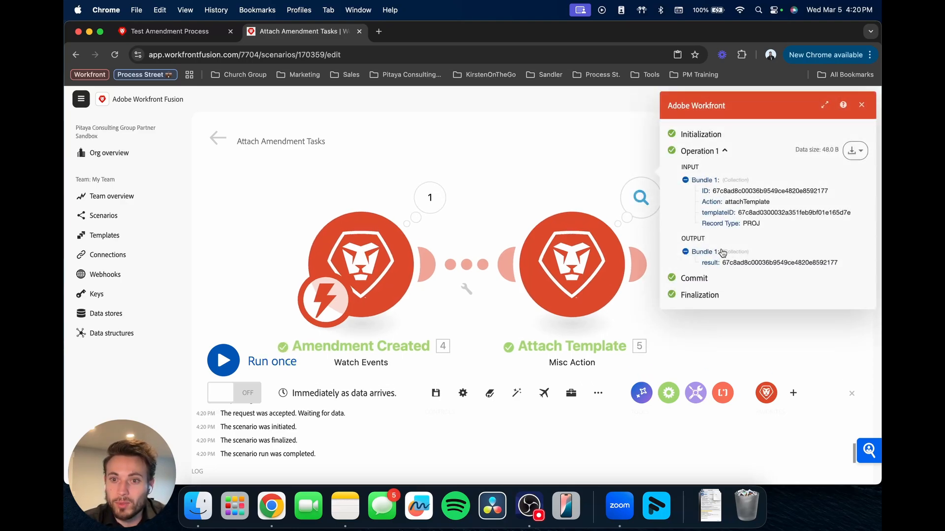
{"action": "left_click", "coordinate": [178, 31]}
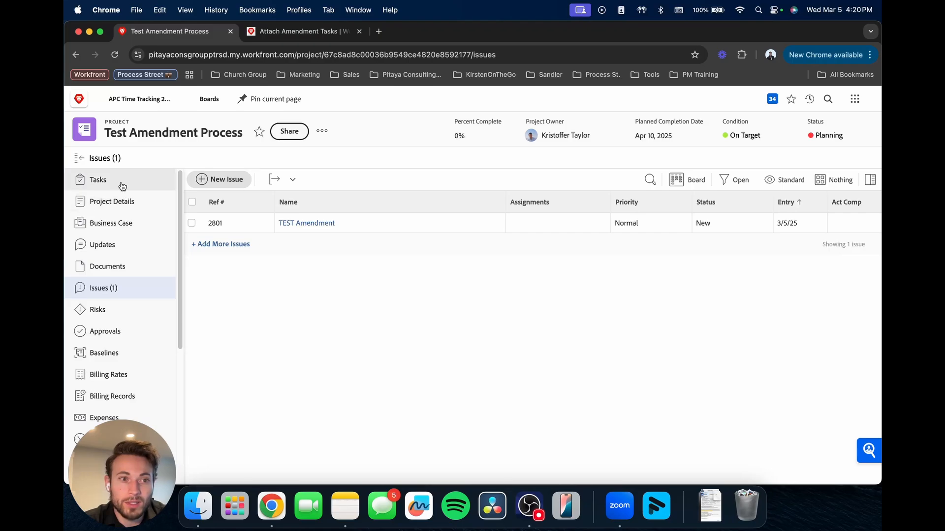
{"action": "left_click", "coordinate": [98, 179]}
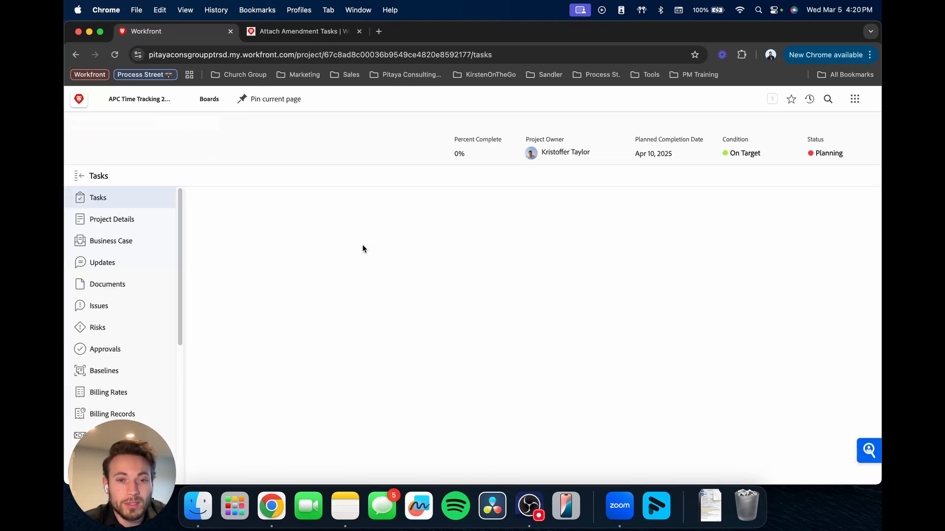
{"action": "scroll", "coordinate": [362, 276], "scroll_direction": "down", "scroll_amount": 5}
{"action": "scroll", "coordinate": [362, 294], "scroll_direction": "down", "scroll_amount": 3}
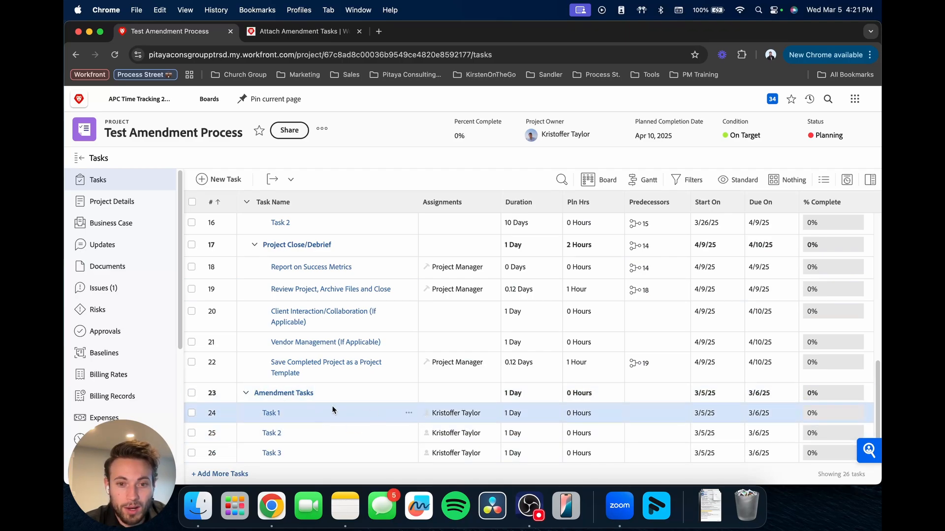
{"action": "left_click", "coordinate": [246, 392]}
{"action": "left_click", "coordinate": [246, 452]}
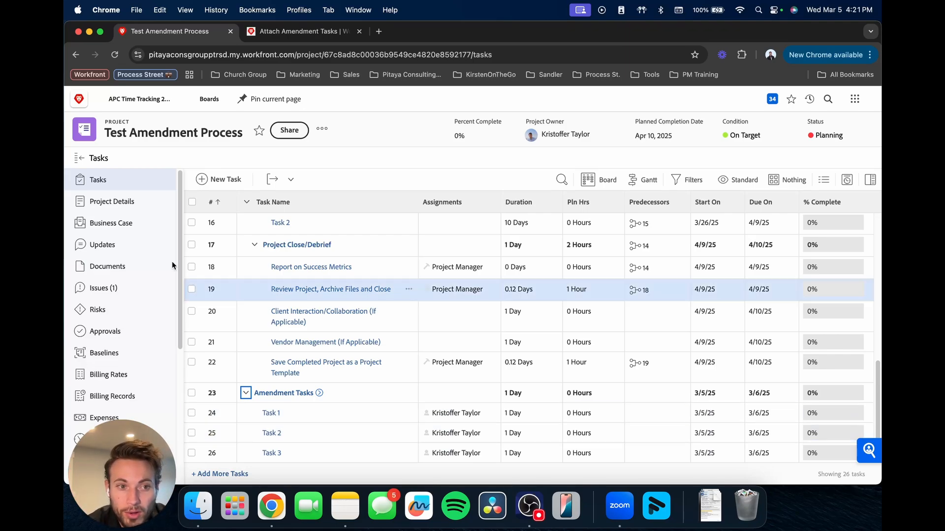
Step: Review the project's issue list and its full task list again
{"action": "left_click", "coordinate": [162, 288]}
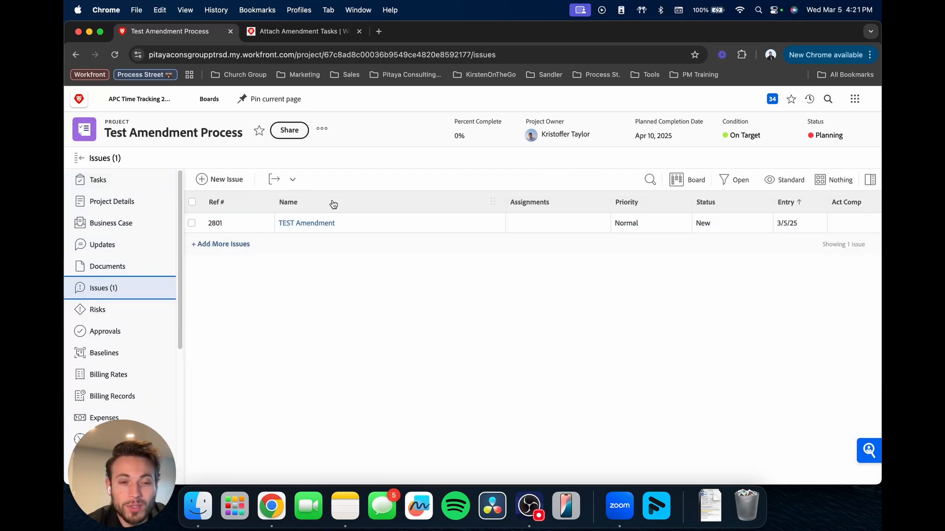
{"action": "left_click", "coordinate": [98, 180]}
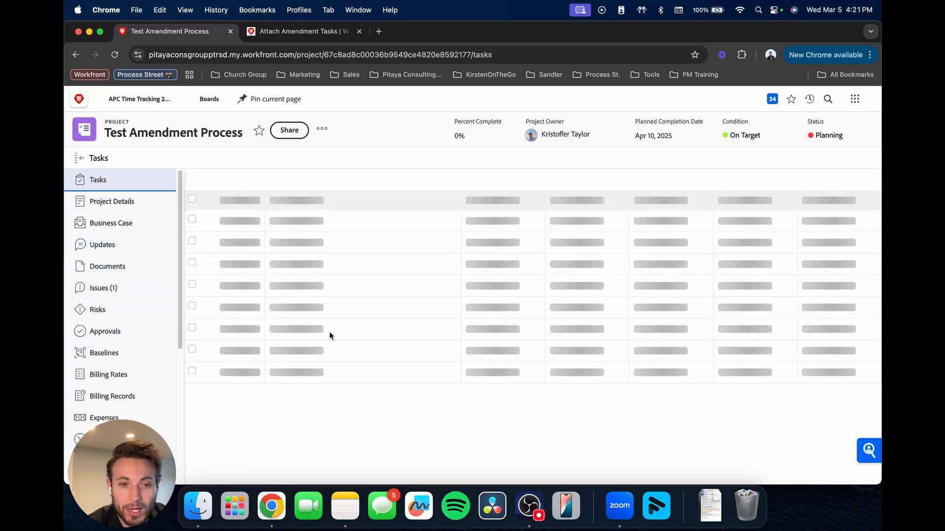
{"action": "scroll", "coordinate": [336, 364], "scroll_direction": "down", "scroll_amount": 10}
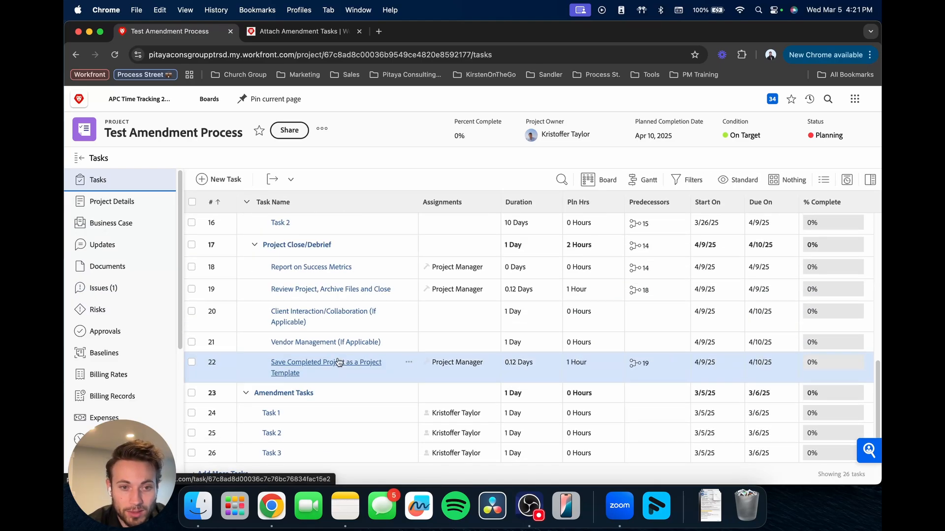
{"action": "scroll", "coordinate": [338, 362], "scroll_direction": "up", "scroll_amount": 10}
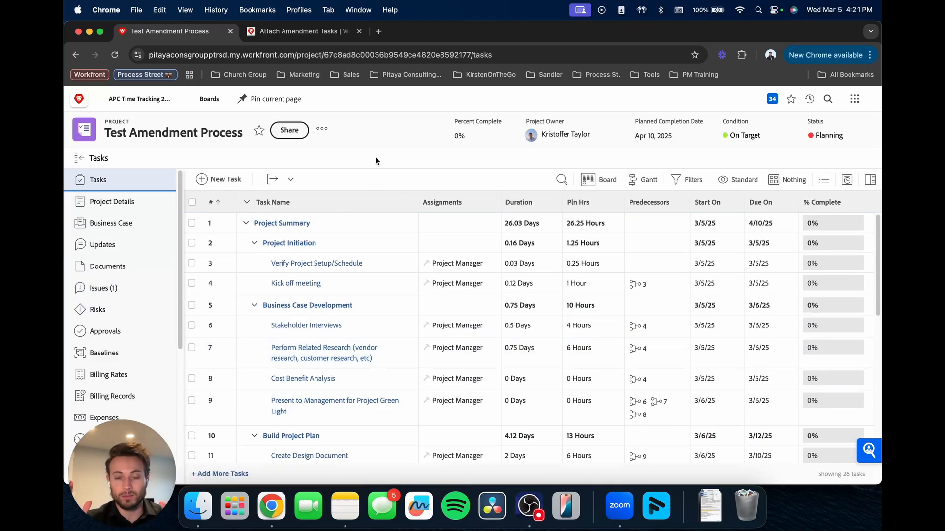